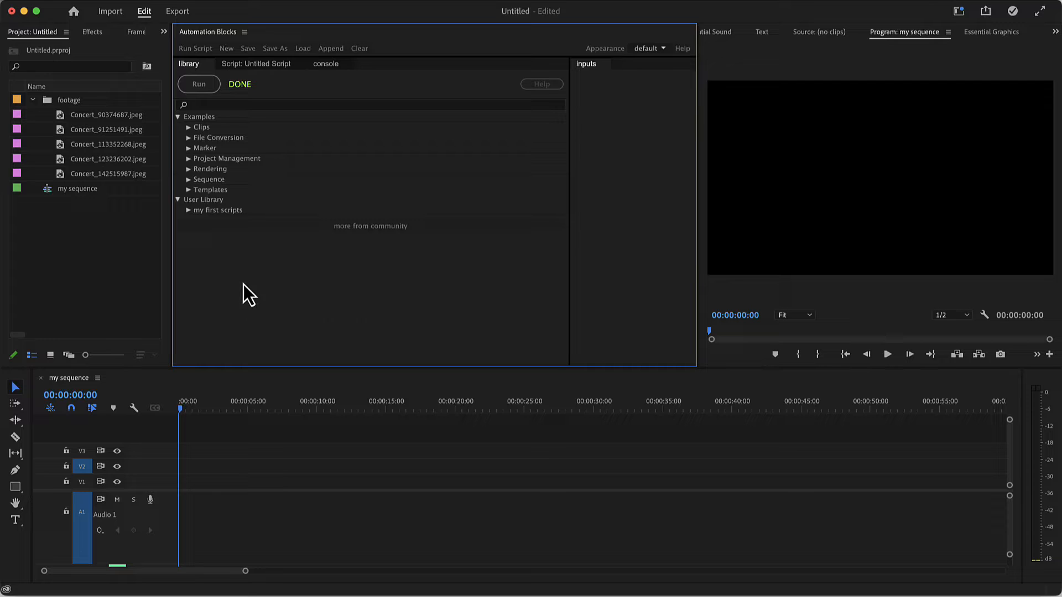
Place all the images from the footage bin on video track V1 at the start of the sequence and scrub through them
{"action": "left_click", "coordinate": [64, 102]}
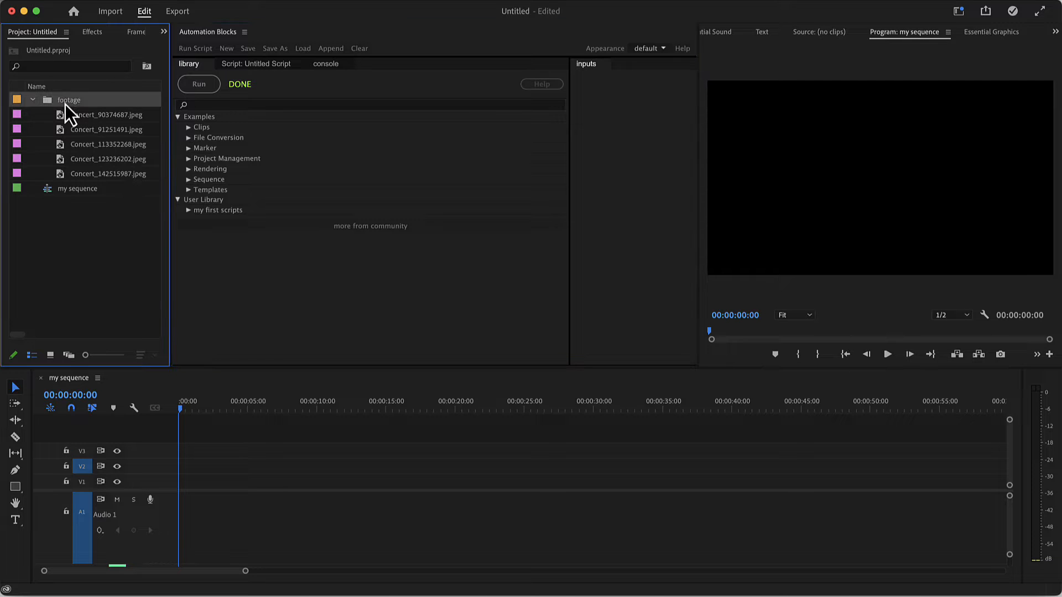
{"action": "left_click_drag", "start_coordinate": [65, 104], "coordinate": [177, 485]}
{"action": "left_click_drag", "start_coordinate": [179, 410], "coordinate": [171, 431]}
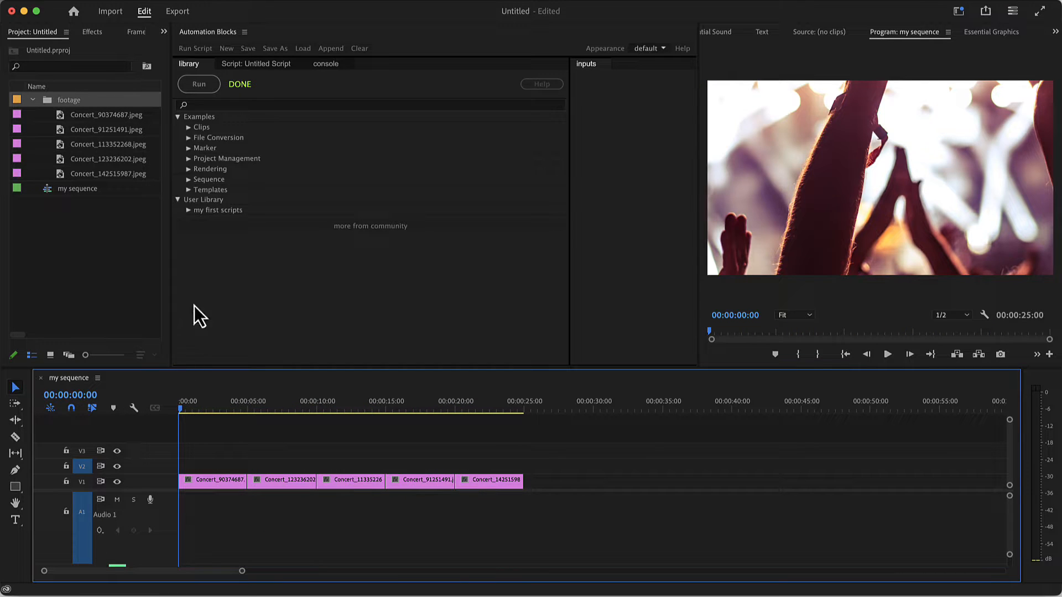
Run the Set Scale to Fit or Fill Frame Size script with fill frame on all V1 clips and scrub through the result
{"action": "left_click", "coordinate": [188, 128]}
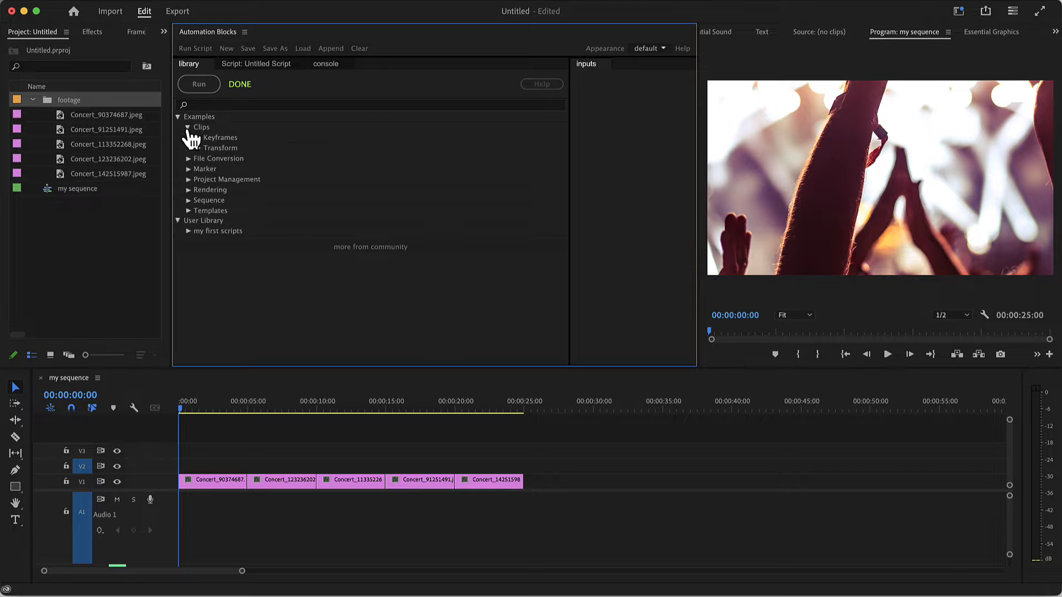
{"action": "left_click", "coordinate": [198, 148]}
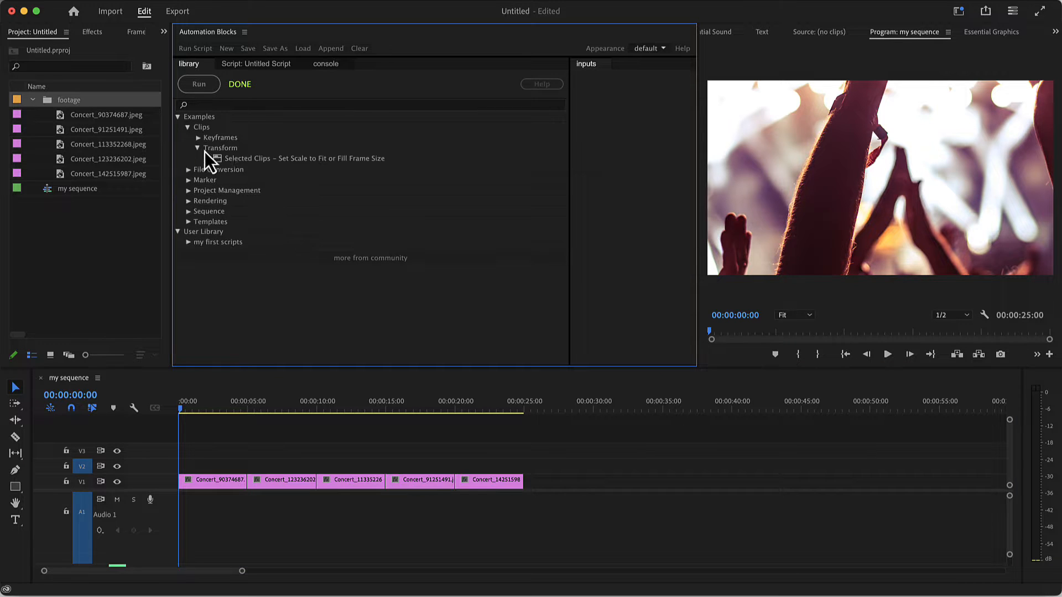
{"action": "left_click", "coordinate": [234, 158]}
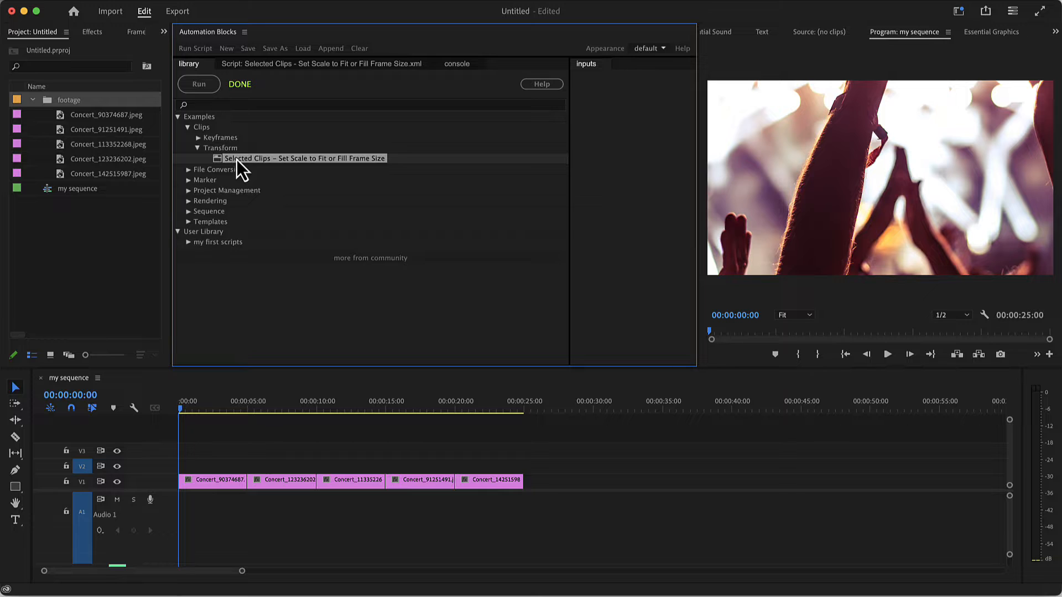
{"action": "left_click_drag", "start_coordinate": [557, 159], "coordinate": [531, 160]}
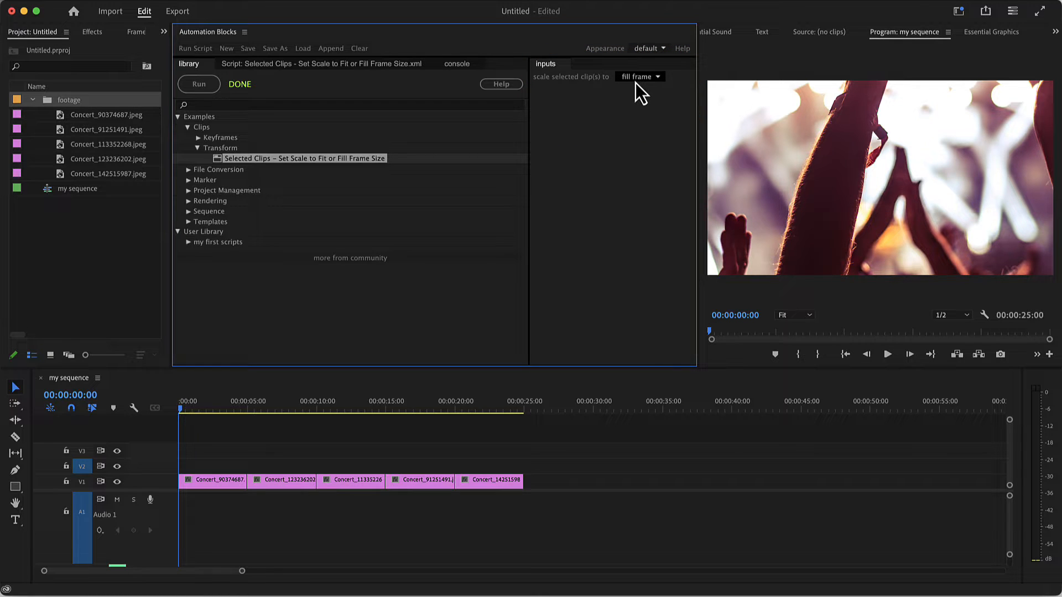
{"action": "left_click_drag", "start_coordinate": [491, 445], "coordinate": [219, 512]}
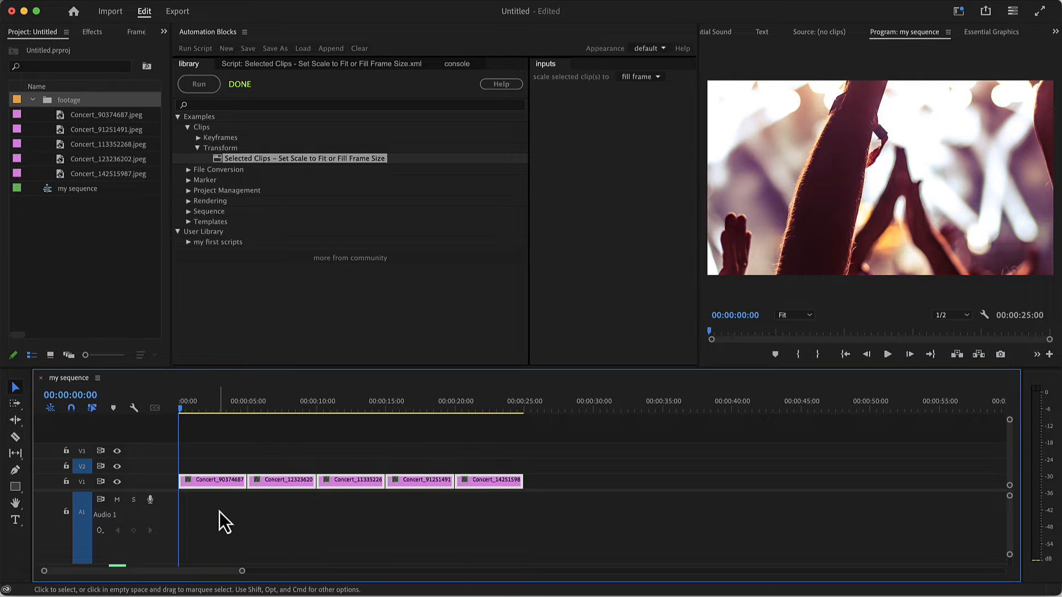
{"action": "left_click", "coordinate": [200, 85]}
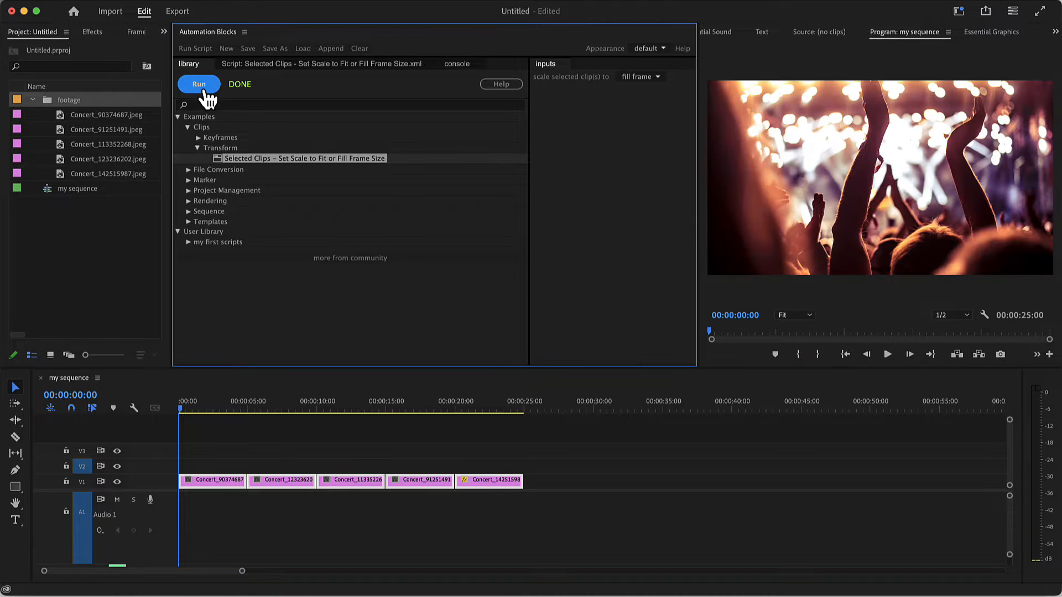
{"action": "left_click_drag", "start_coordinate": [198, 411], "coordinate": [490, 442]}
Rescale the selected V1 clips with the fit frame option and scrub back to the sequence start
{"action": "left_click", "coordinate": [626, 78]}
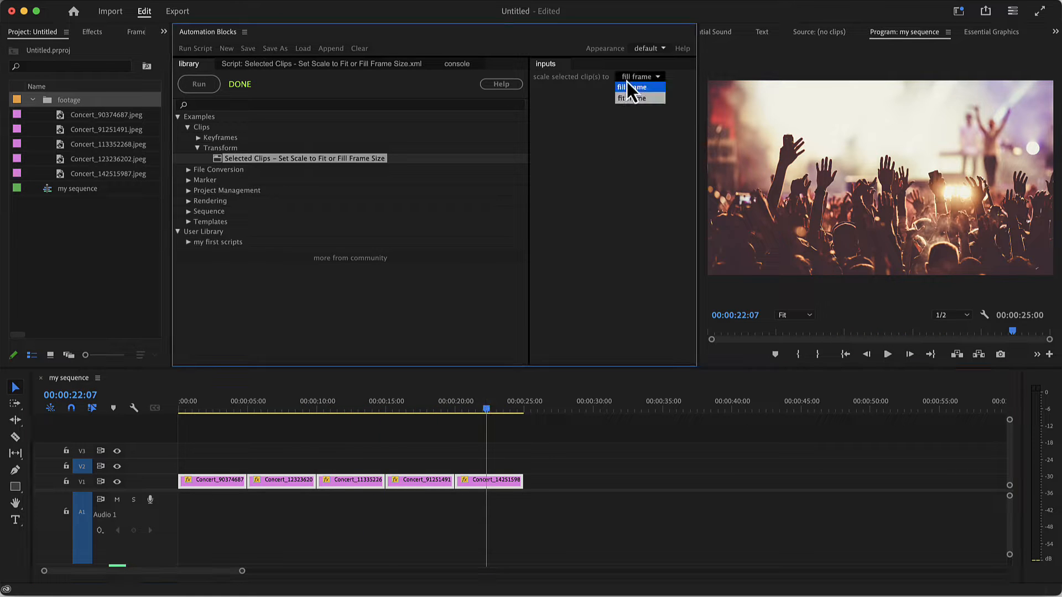
{"action": "left_click", "coordinate": [631, 98]}
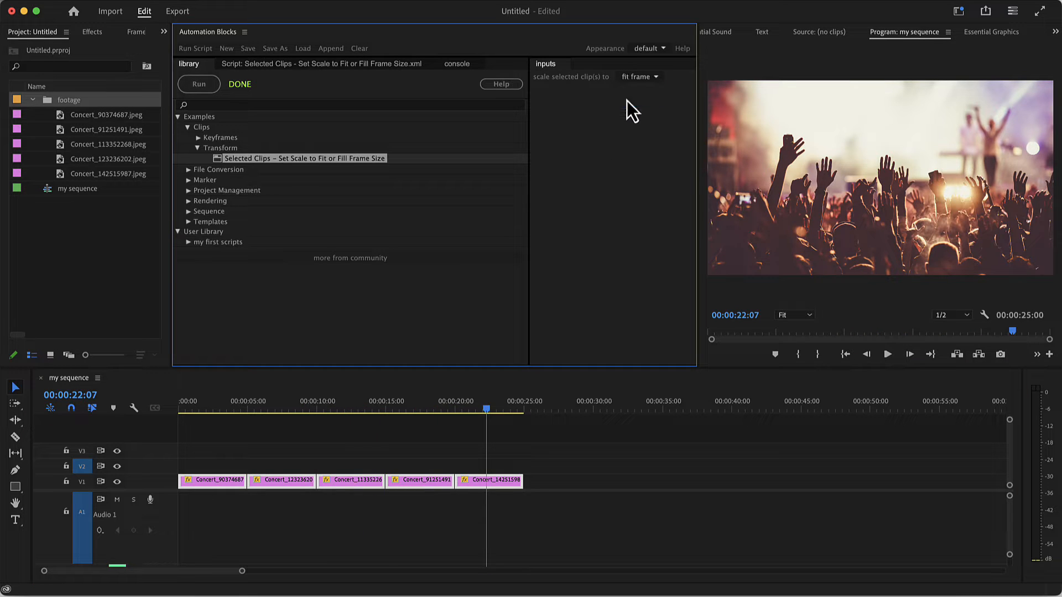
{"action": "left_click", "coordinate": [211, 100]}
{"action": "left_click", "coordinate": [485, 410]}
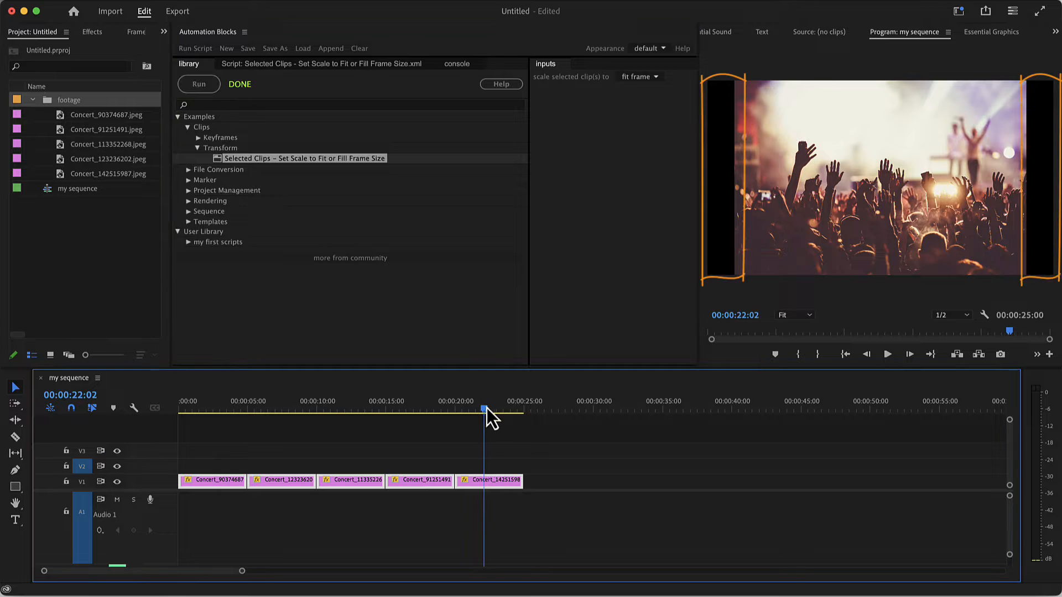
{"action": "left_click_drag", "start_coordinate": [486, 411], "coordinate": [171, 425]}
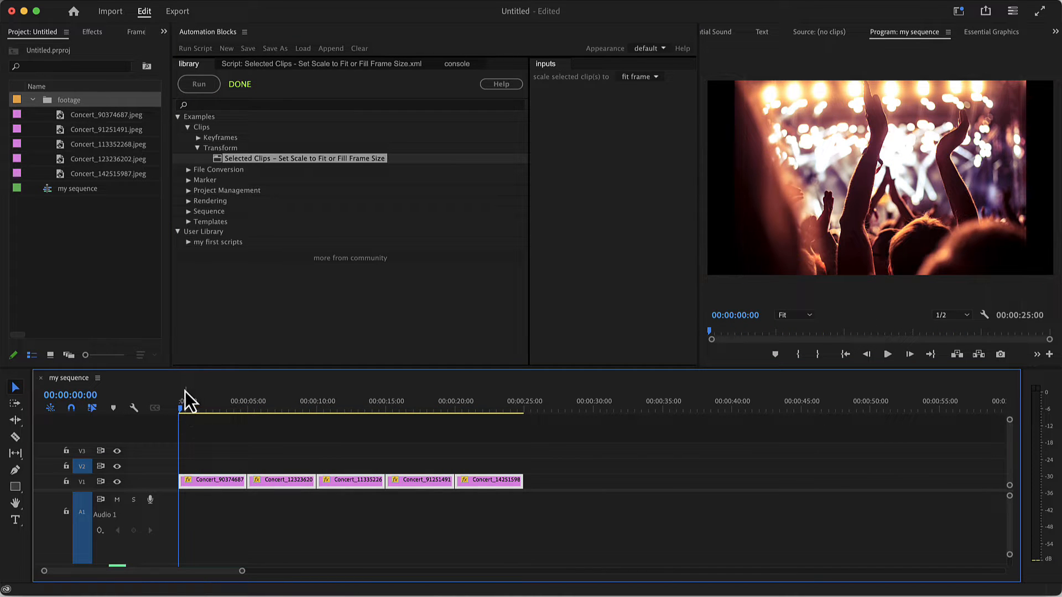
Add the title text "A Night to Remember" over the first image at the start of the sequence
{"action": "left_click", "coordinate": [15, 520]}
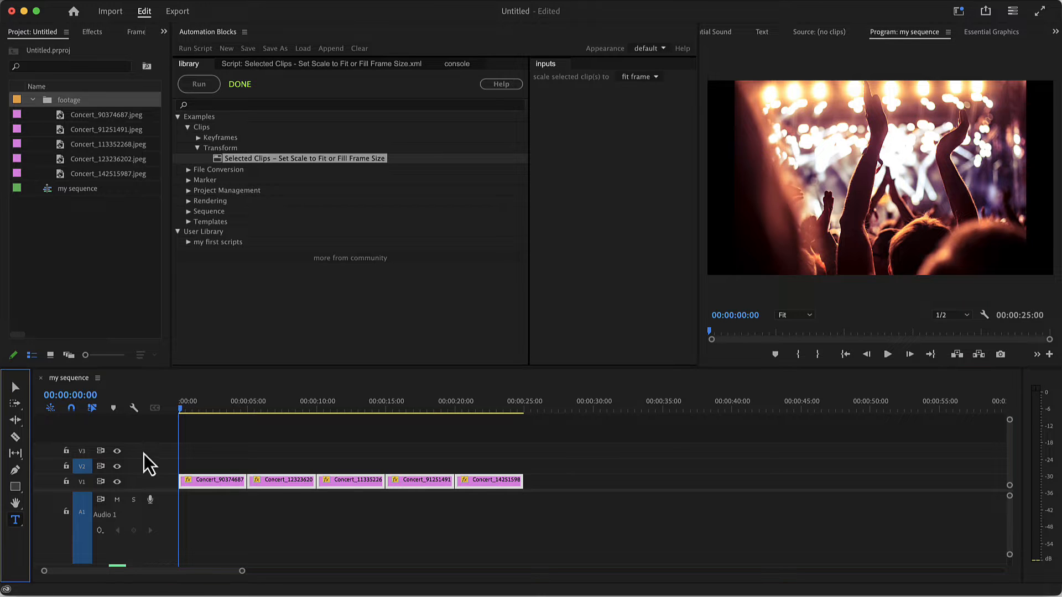
{"action": "left_click", "coordinate": [742, 224]}
{"action": "type", "text": "A Night to Remember"}
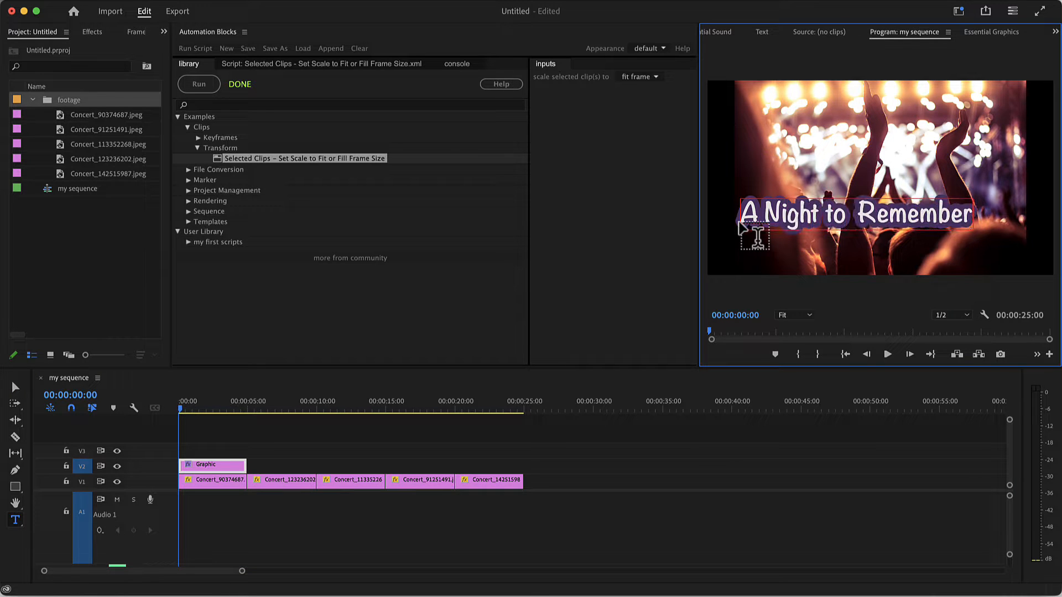
{"action": "key", "text": "Escape"}
Run the Fade In Out Opacity Subtle Scale script on the title clip with its default inputs and preview the animation
{"action": "left_click", "coordinate": [197, 138]}
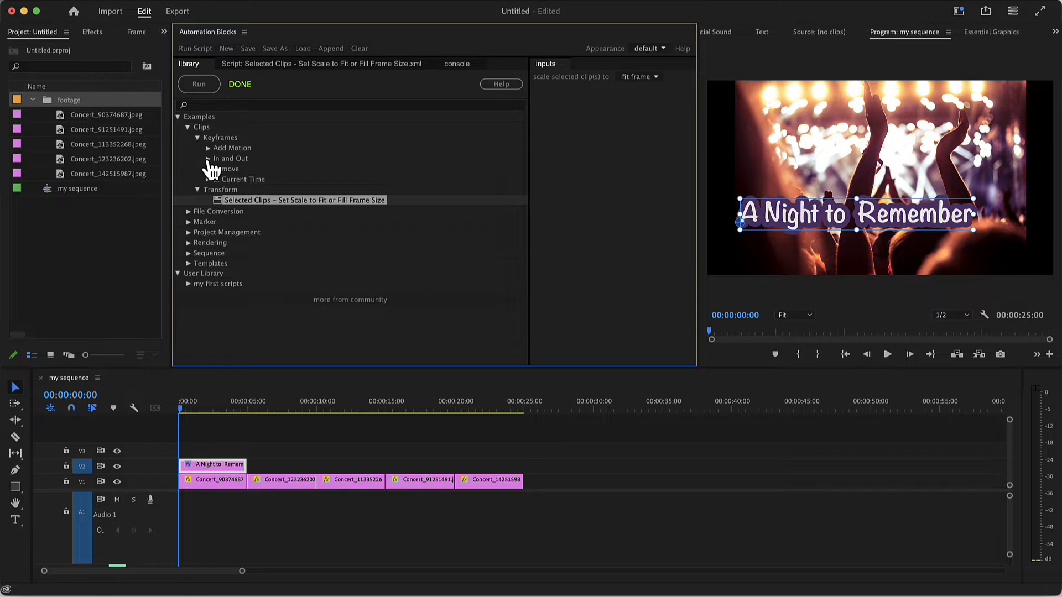
{"action": "left_click", "coordinate": [208, 159]}
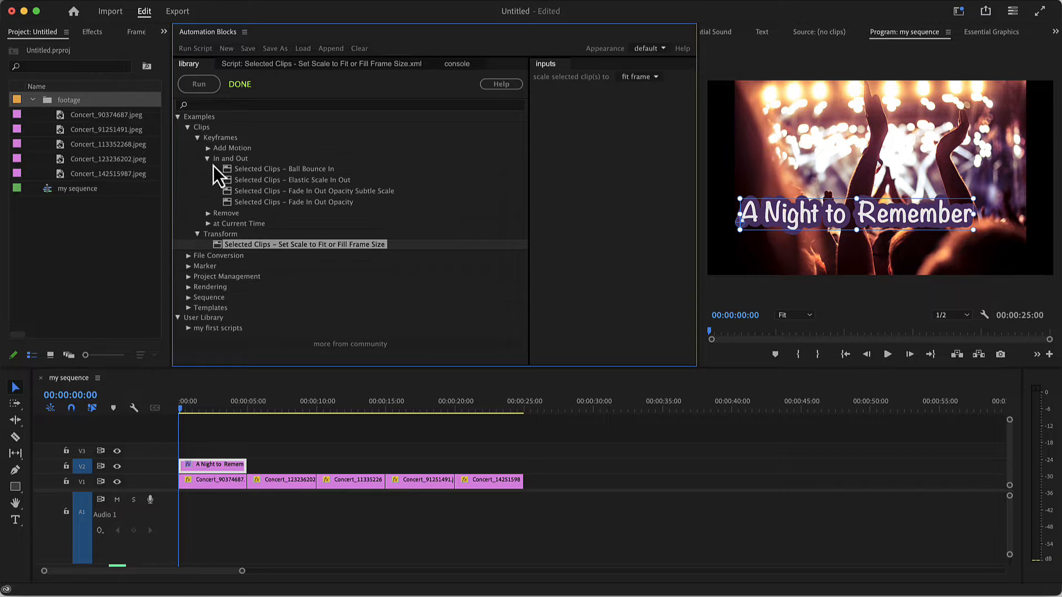
{"action": "left_click", "coordinate": [243, 190]}
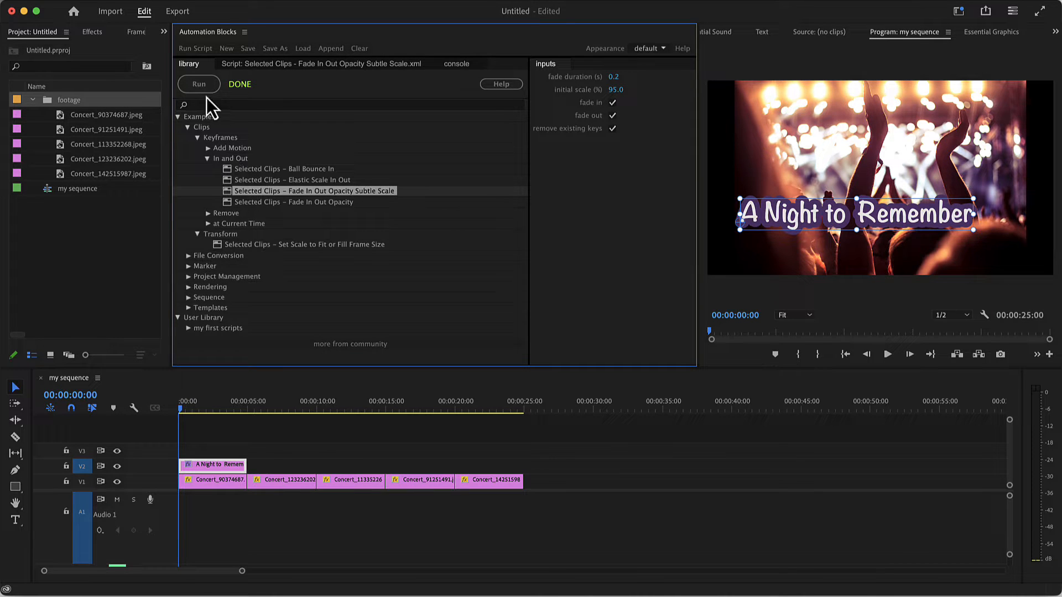
{"action": "left_click", "coordinate": [199, 84]}
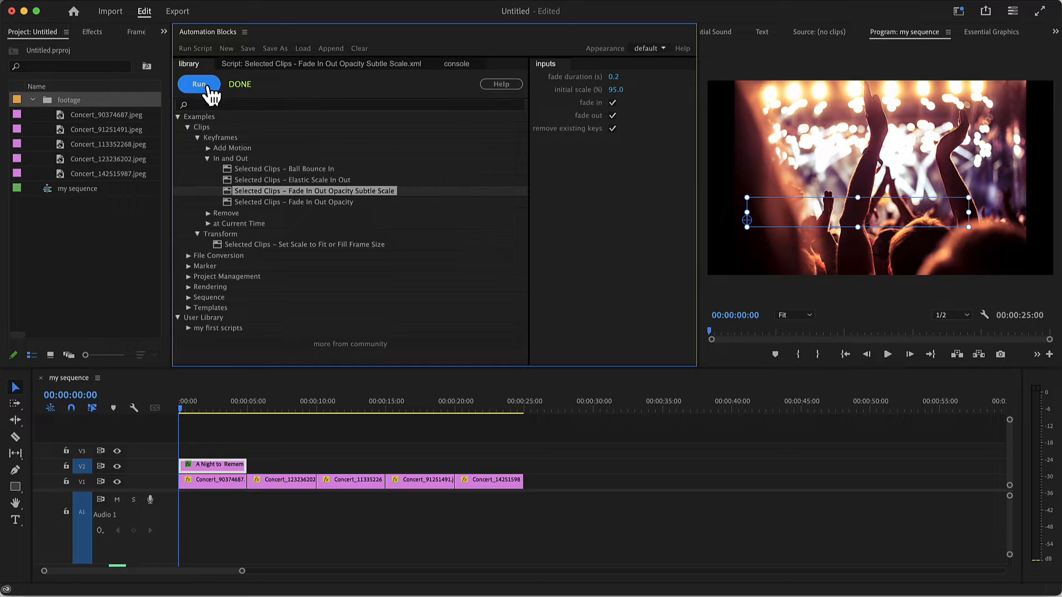
{"action": "left_click", "coordinate": [179, 410]}
{"action": "key", "text": "space"}
{"action": "left_click_drag", "start_coordinate": [180, 410], "coordinate": [184, 411]}
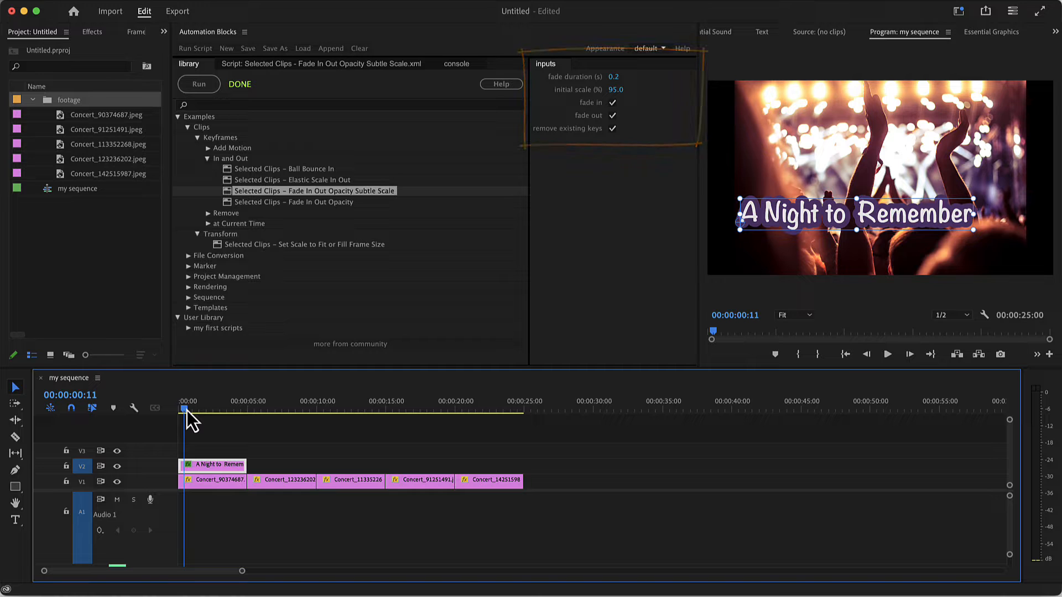
{"action": "left_click_drag", "start_coordinate": [187, 412], "coordinate": [391, 440]}
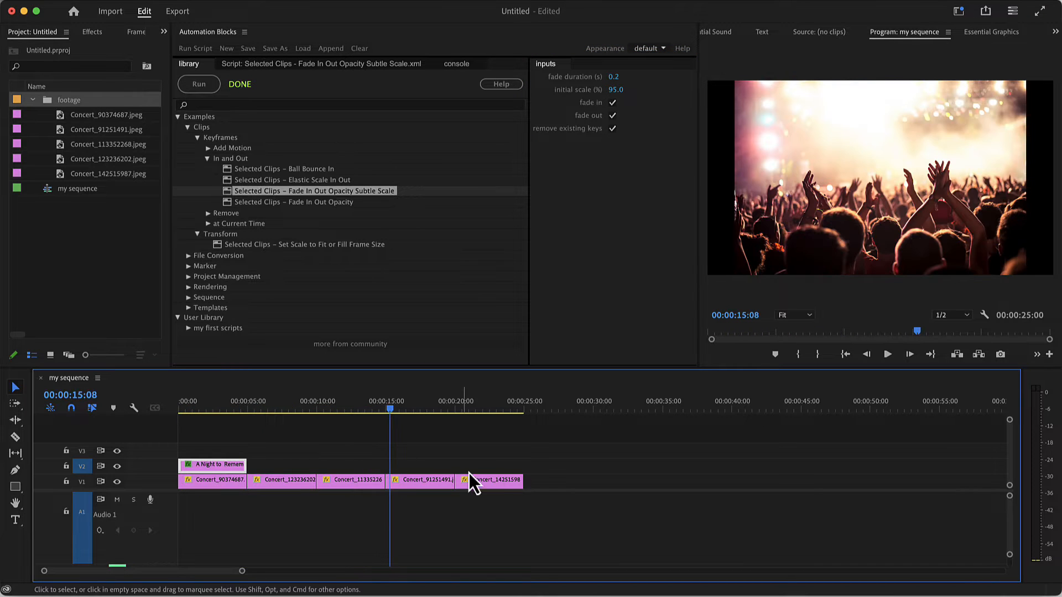
Apply the Ken Burns Pan Zoom script to all five image clips on V1 and preview the motion
{"action": "left_click_drag", "start_coordinate": [536, 483], "coordinate": [247, 485]}
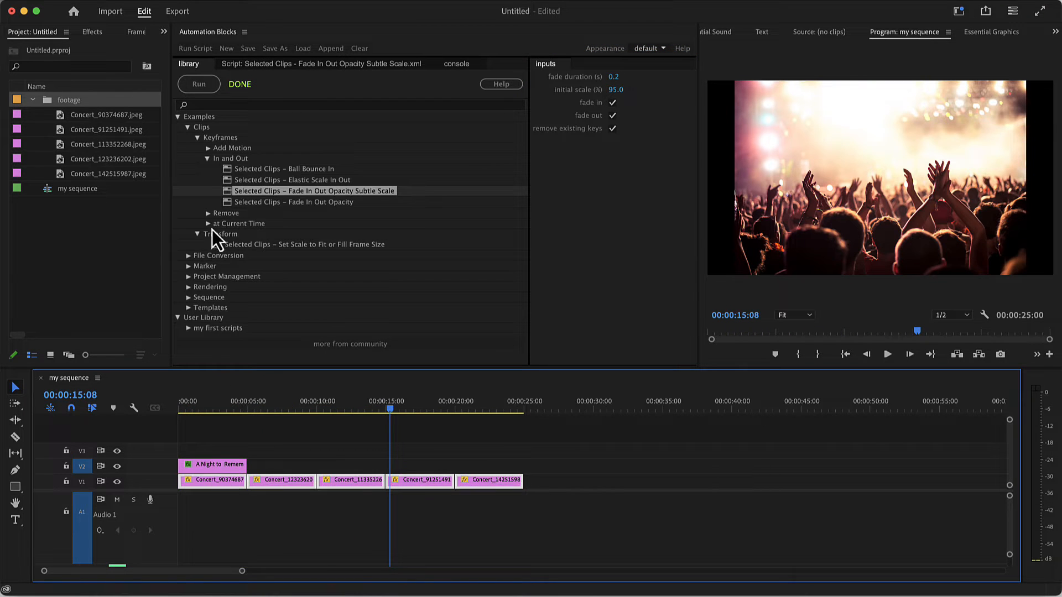
{"action": "left_click", "coordinate": [209, 148]}
{"action": "left_click", "coordinate": [244, 160]}
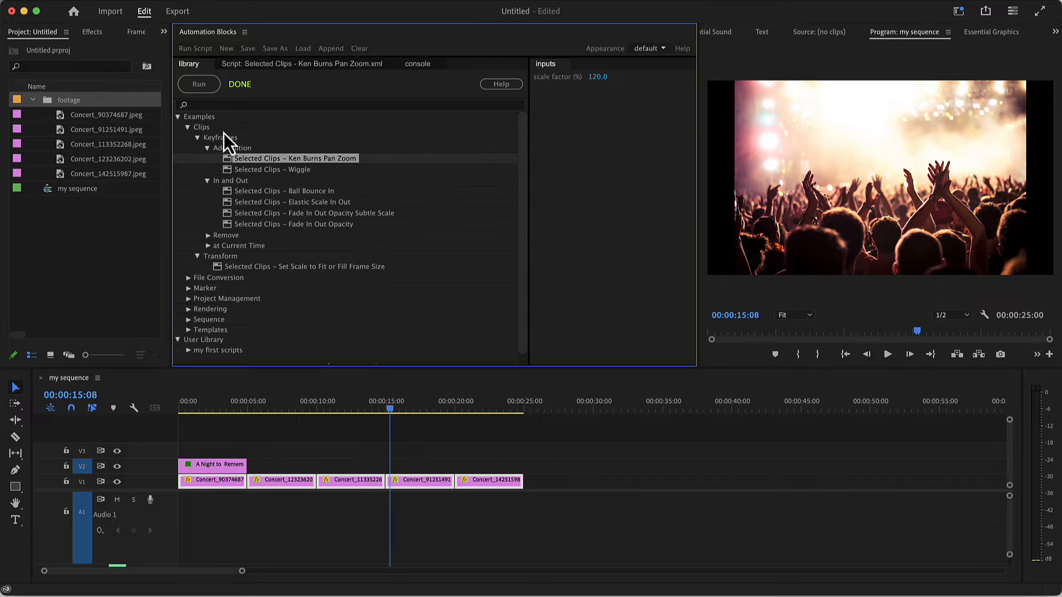
{"action": "left_click", "coordinate": [210, 93]}
{"action": "left_click", "coordinate": [180, 410]}
{"action": "key", "text": "space"}
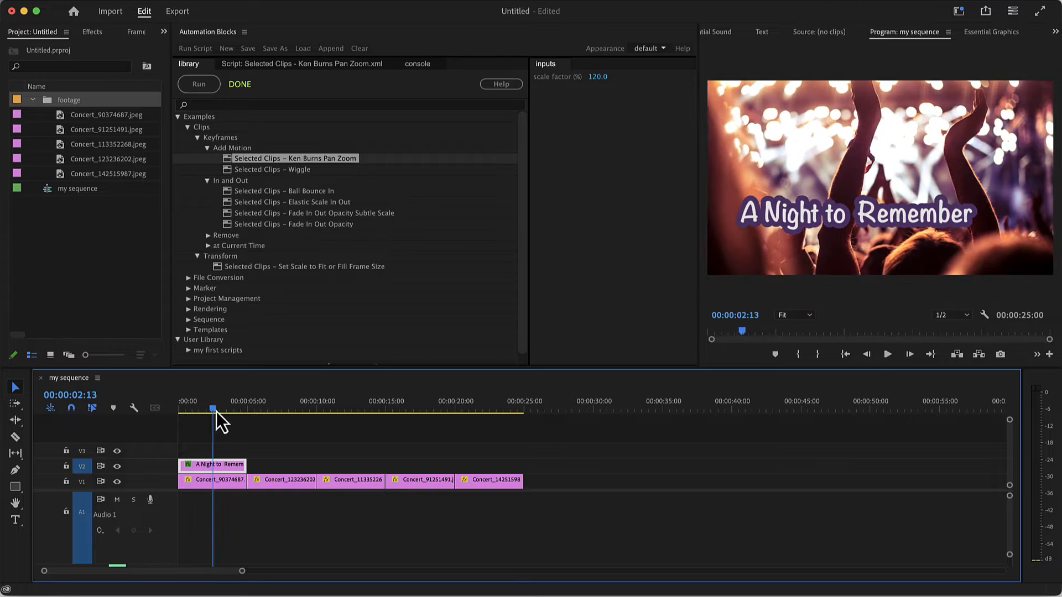
{"action": "left_click", "coordinate": [463, 409]}
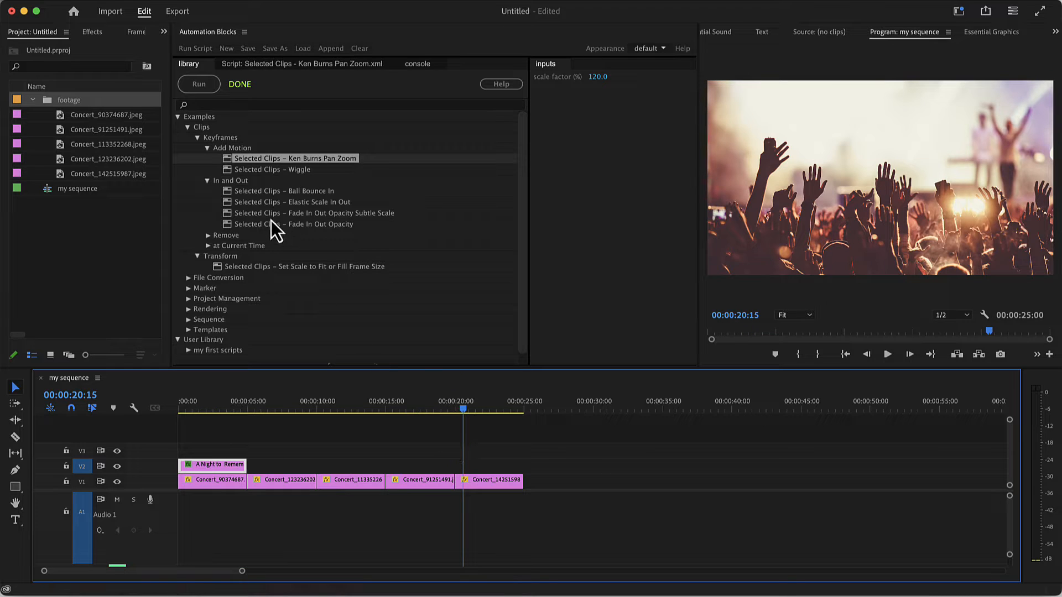
Run Change Label Color by Item Type on all project items, with stills set to Forest and sequences to Blue
{"action": "left_click", "coordinate": [188, 299]}
{"action": "scroll", "coordinate": [191, 304], "scroll_direction": "down", "scroll_amount": 3}
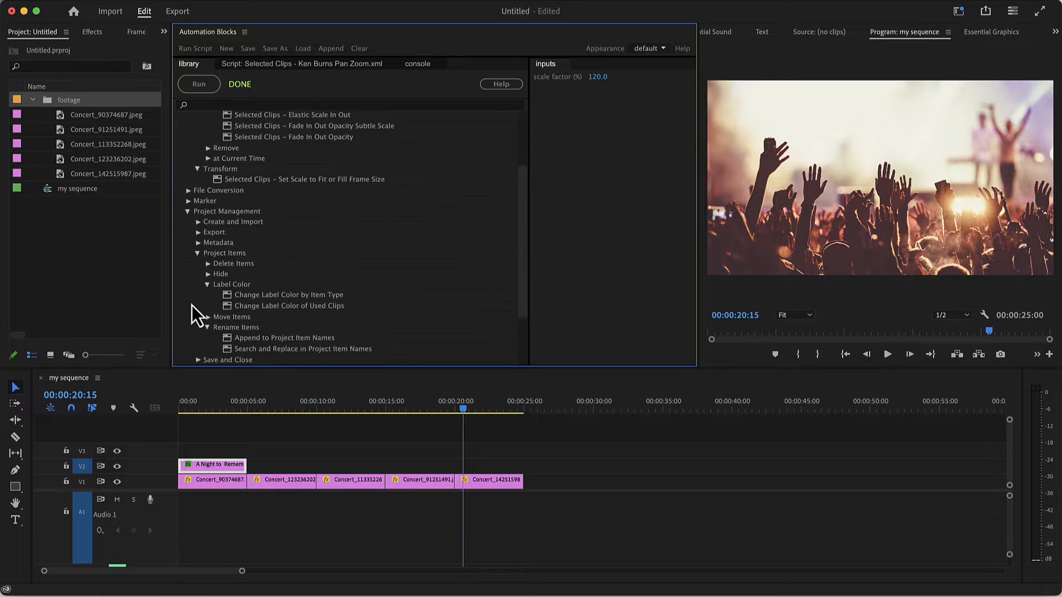
{"action": "scroll", "coordinate": [195, 294], "scroll_direction": "down", "scroll_amount": 2}
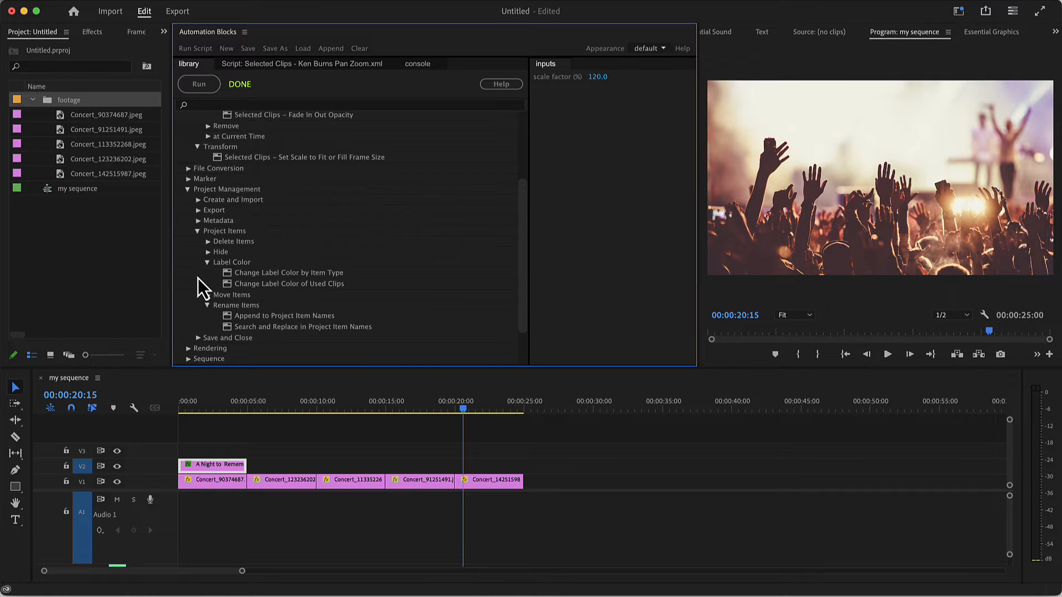
{"action": "left_click", "coordinate": [241, 274]}
{"action": "left_click", "coordinate": [649, 116]}
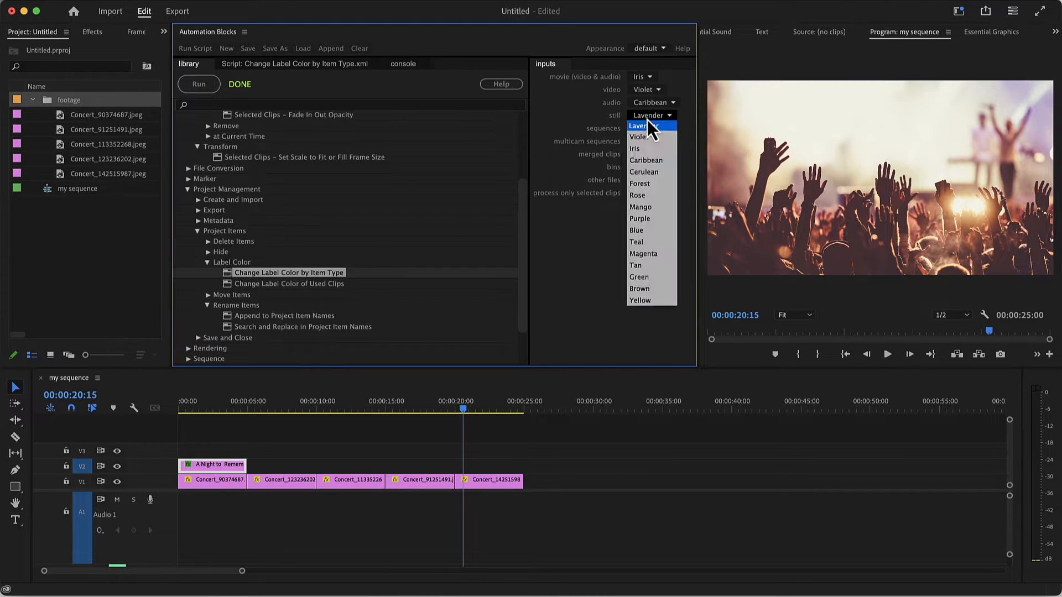
{"action": "left_click", "coordinate": [641, 184]}
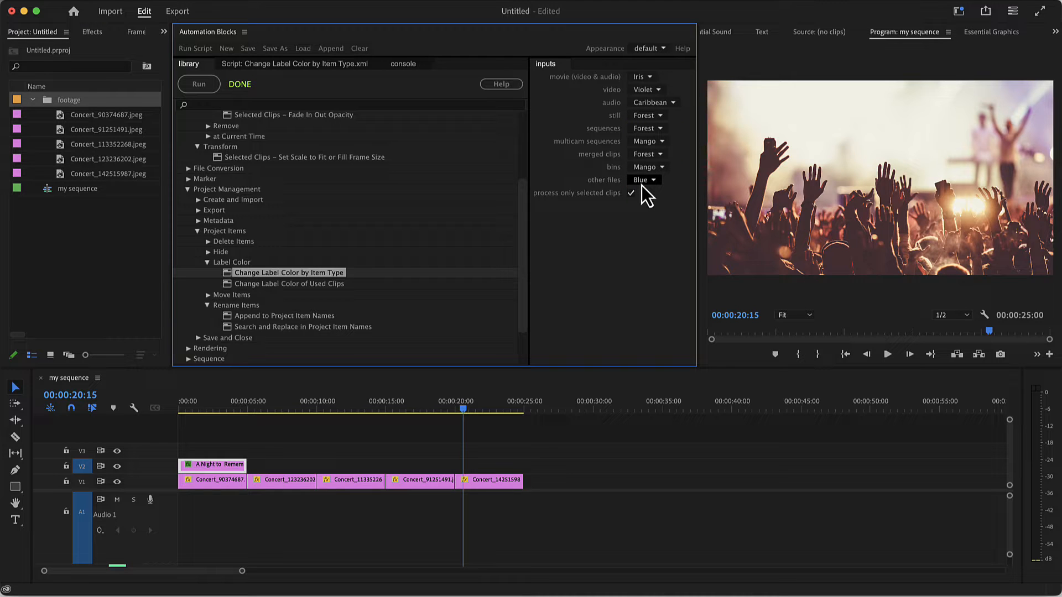
{"action": "left_click", "coordinate": [644, 130]}
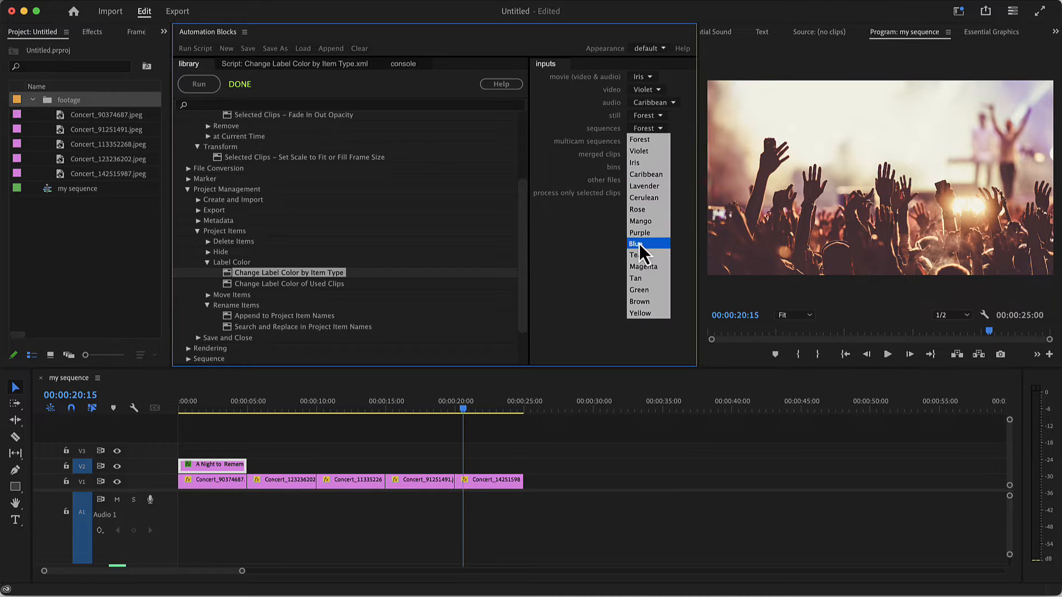
{"action": "left_click", "coordinate": [639, 244]}
{"action": "left_click", "coordinate": [632, 196]}
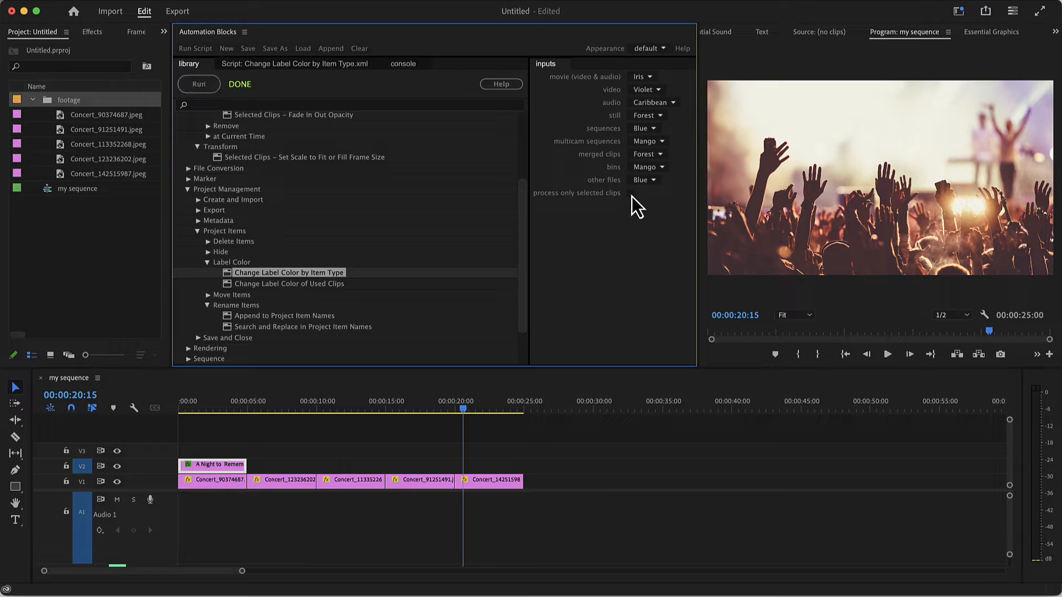
{"action": "left_click", "coordinate": [211, 90]}
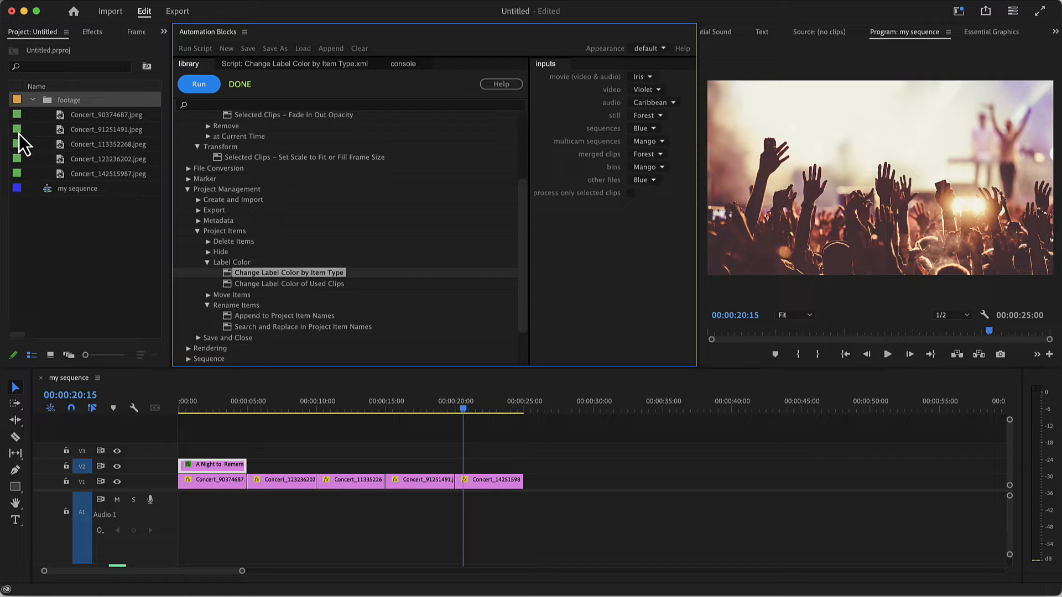
Run Change Label Color of Used Clips with Caribbean as the label color, without limiting it to selected clips
{"action": "left_click", "coordinate": [248, 285]}
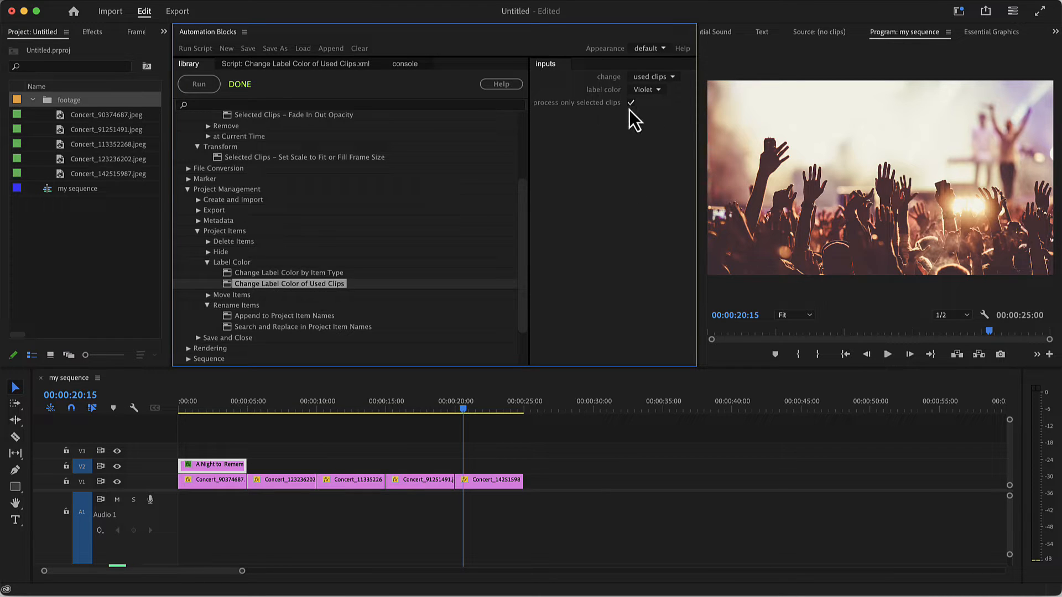
{"action": "left_click", "coordinate": [646, 91]}
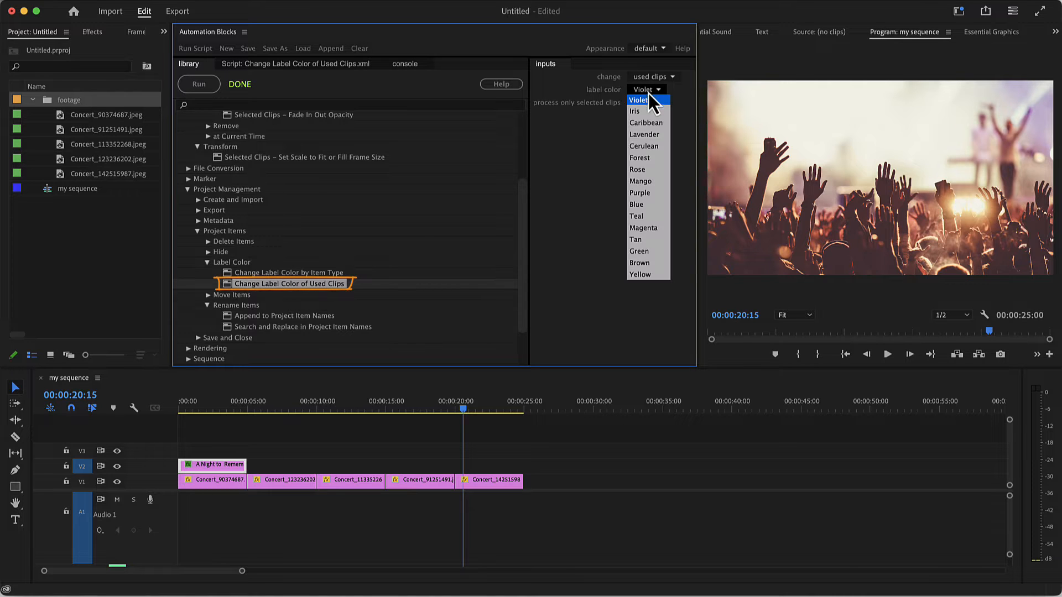
{"action": "left_click", "coordinate": [645, 125]}
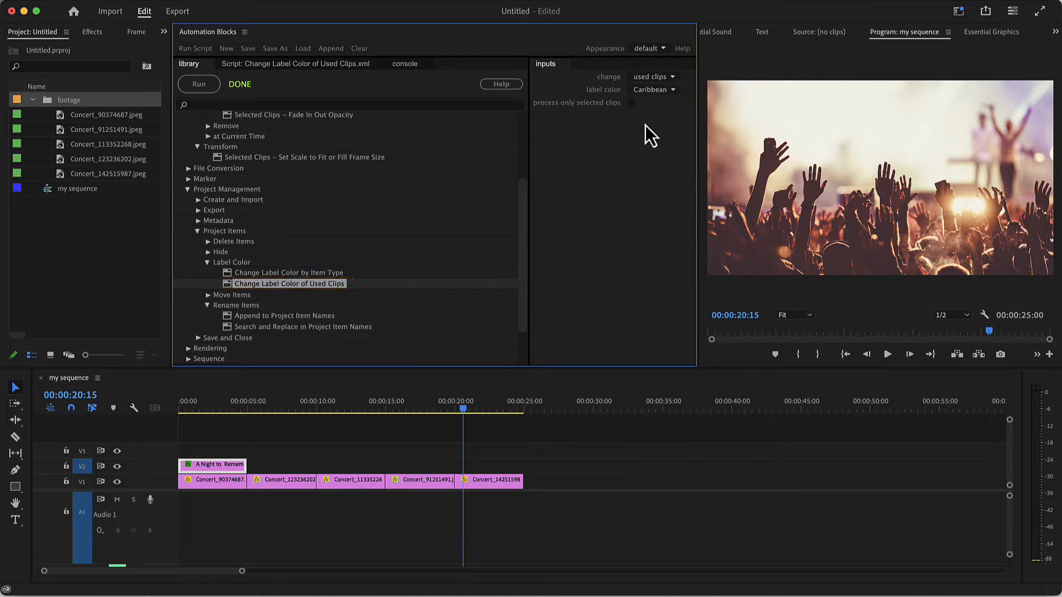
{"action": "left_click", "coordinate": [195, 85]}
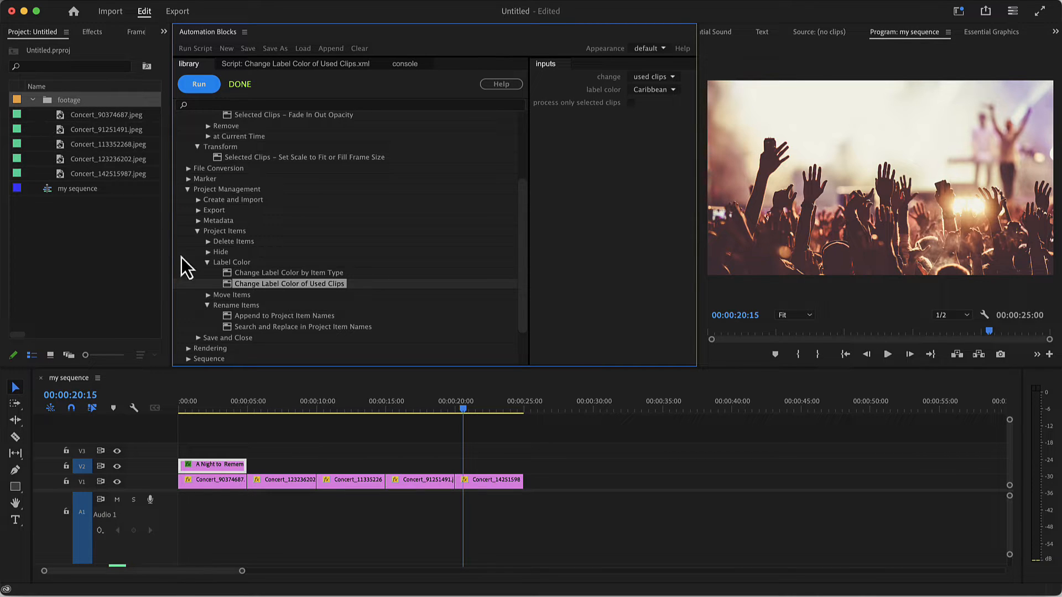
Run Search and Replace in Project Item Names on the five footage images, replacing Concert with Musical Moments, and open the script's help
{"action": "left_click", "coordinate": [250, 328]}
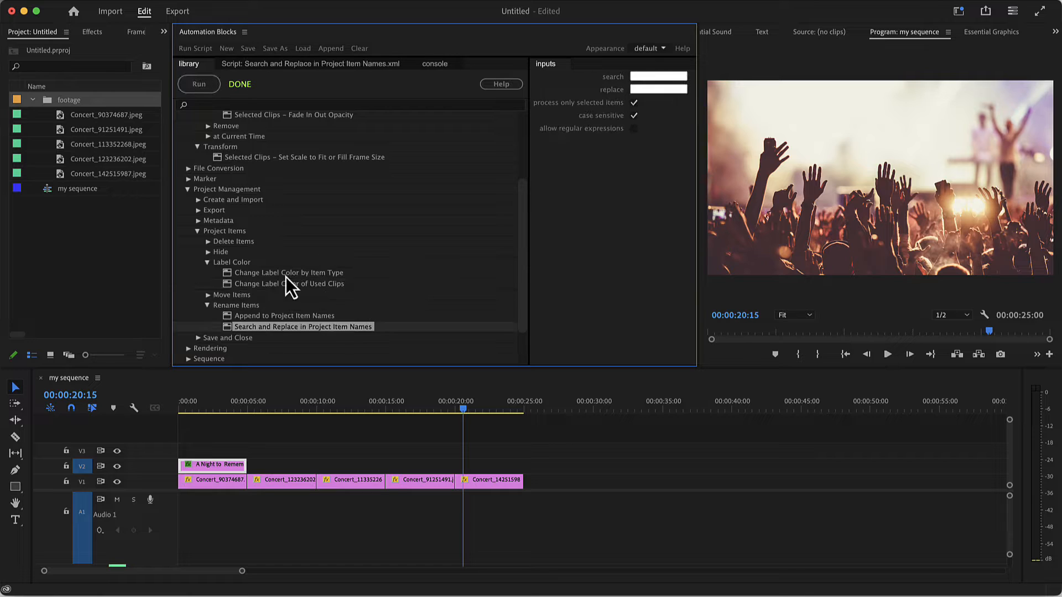
{"action": "left_click", "coordinate": [635, 77]}
{"action": "type", "text": "Concert"}
{"action": "key", "text": "Tab"}
{"action": "type", "text": "Musical Moments"}
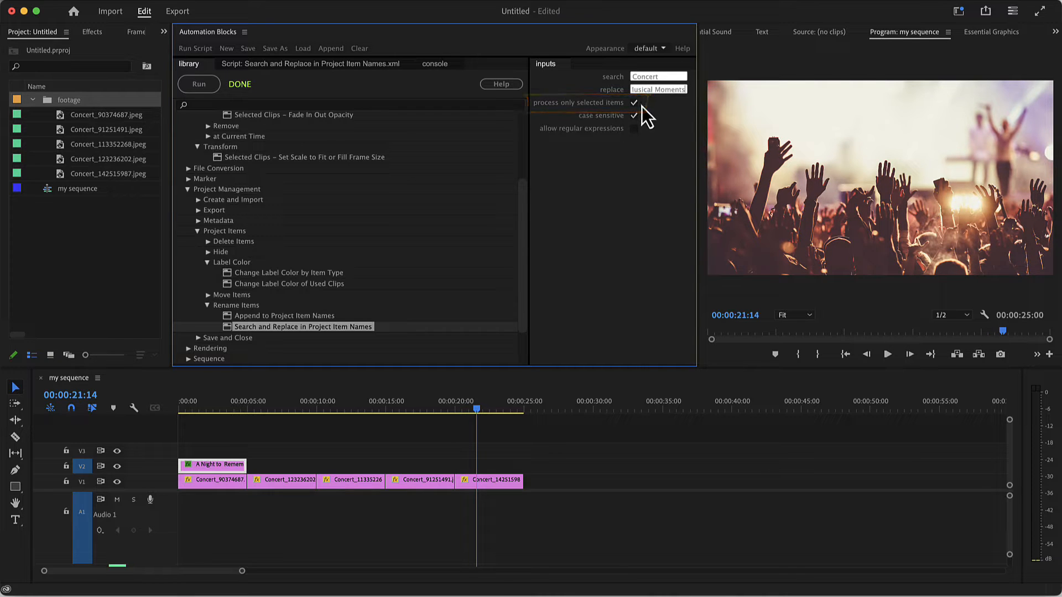
{"action": "left_click", "coordinate": [128, 120]}
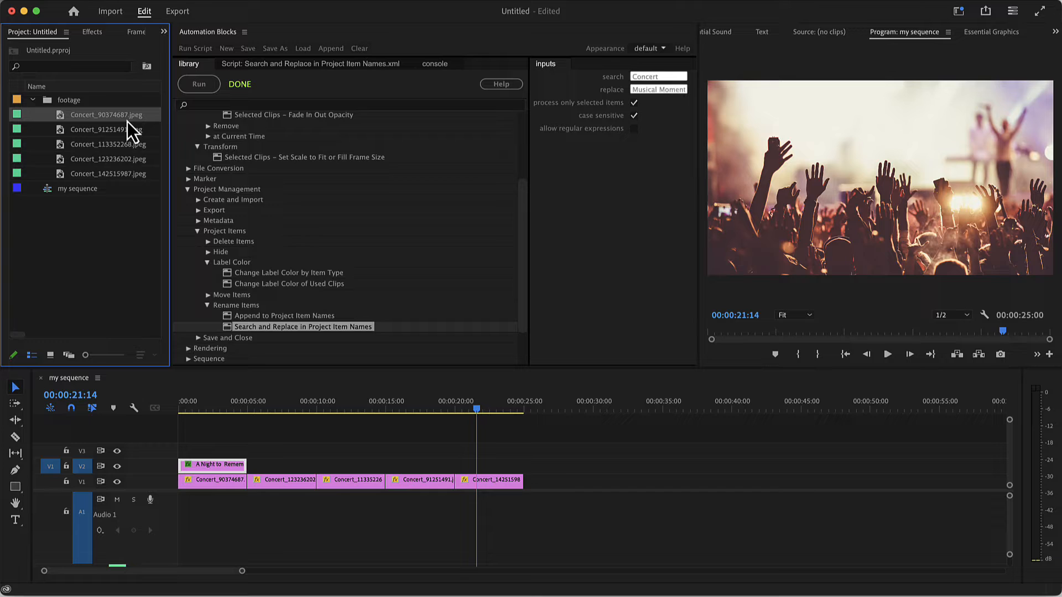
{"action": "left_click", "coordinate": [128, 173], "text": "shift"}
{"action": "left_click", "coordinate": [199, 87]}
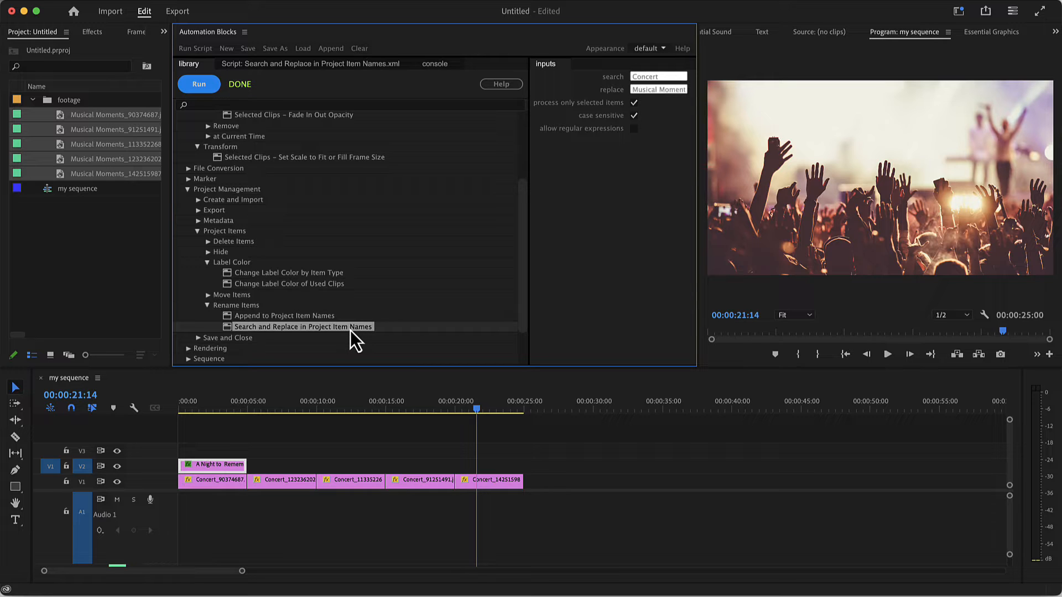
{"action": "mouse_move", "coordinate": [350, 331]}
{"action": "left_click", "coordinate": [502, 87]}
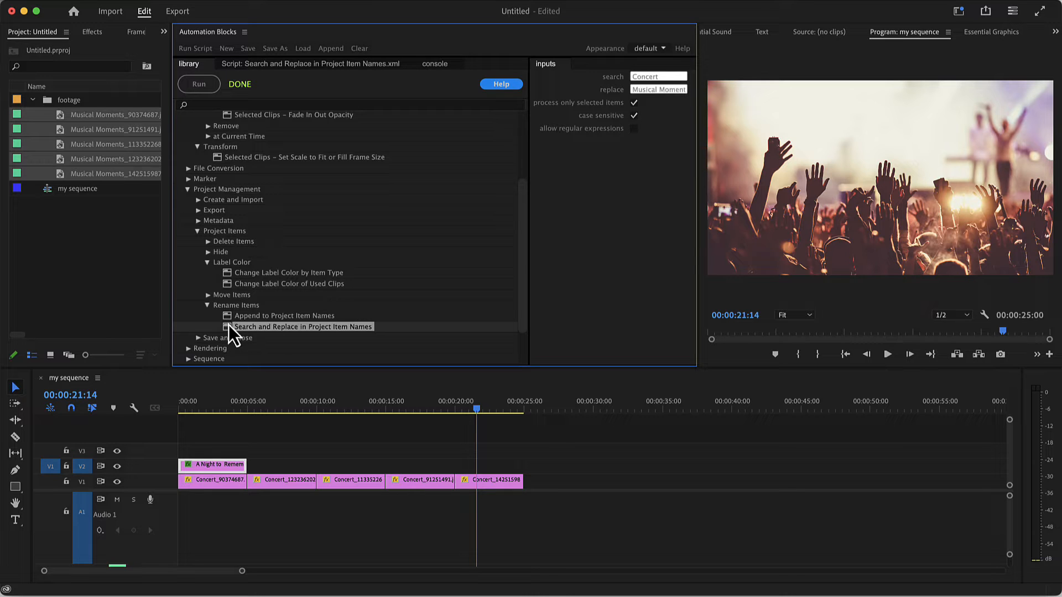
Run the Set In Out to Full Duration script from the Sequence scripts on the active sequence
{"action": "left_click", "coordinate": [188, 359]}
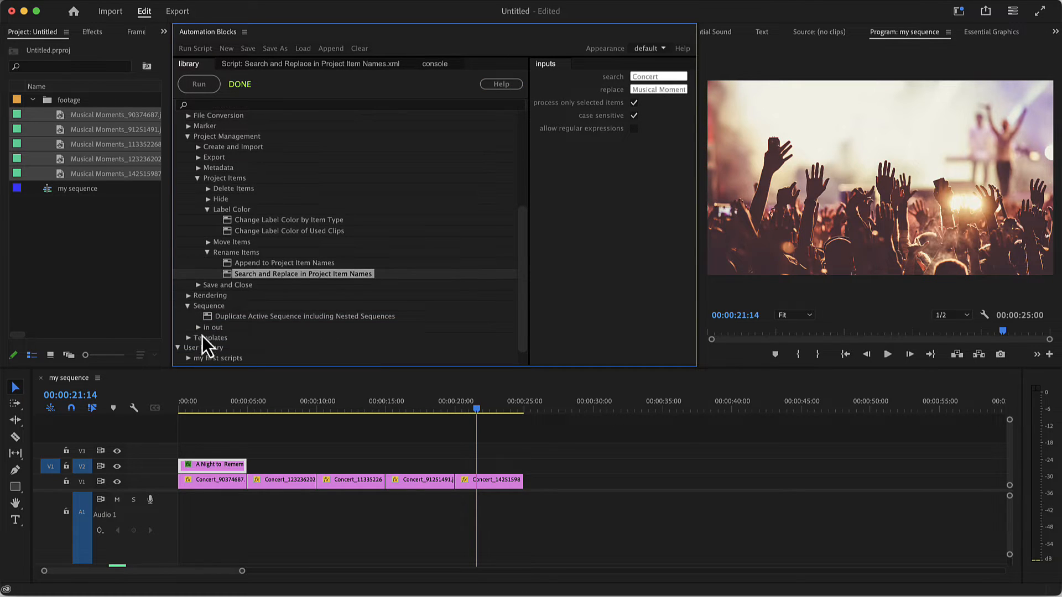
{"action": "left_click", "coordinate": [200, 336]}
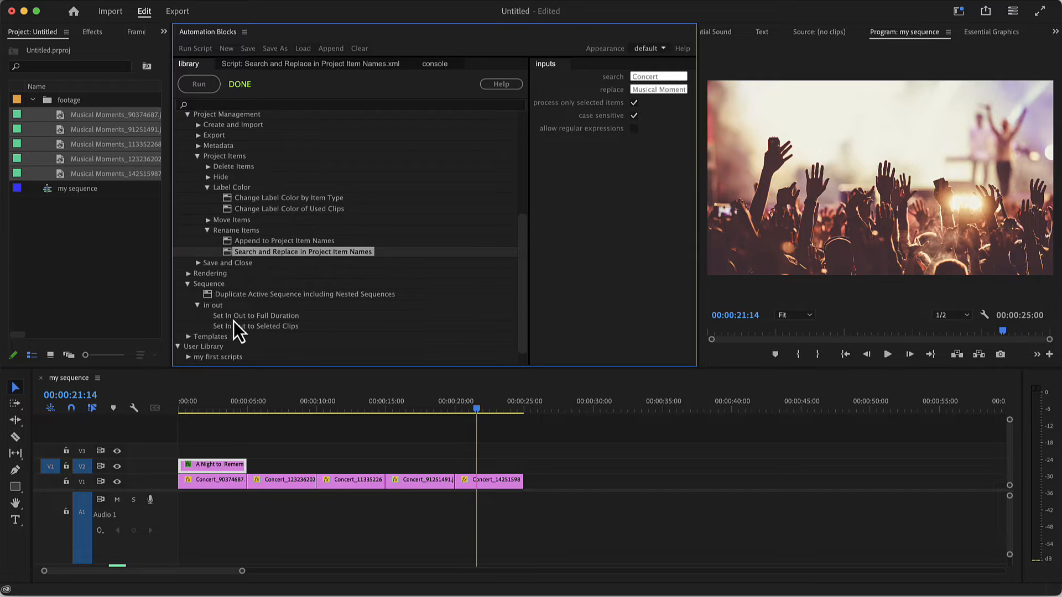
{"action": "left_click", "coordinate": [234, 317]}
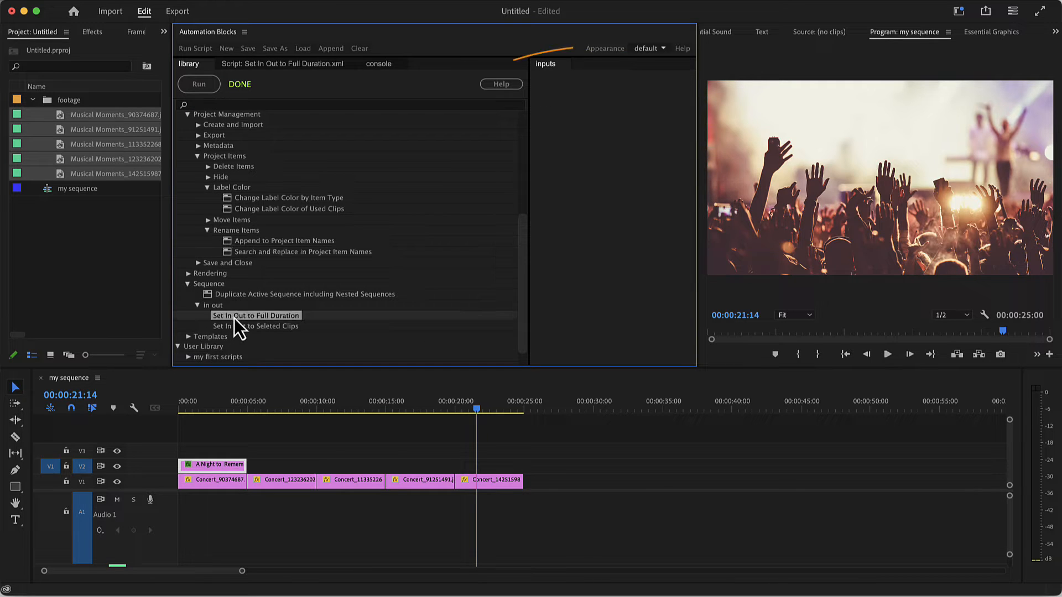
{"action": "left_click", "coordinate": [210, 93]}
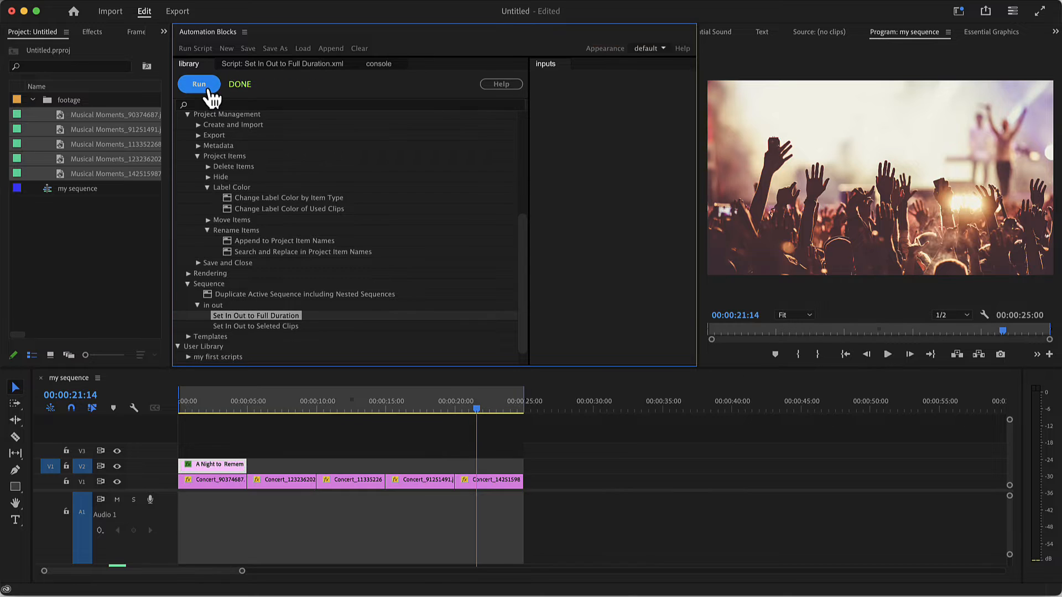
Select the second and third clips on V1 and run the script that sets the sequence's in and out points to the selected clips
{"action": "left_click_drag", "start_coordinate": [281, 443], "coordinate": [331, 495]}
{"action": "left_click", "coordinate": [255, 326]}
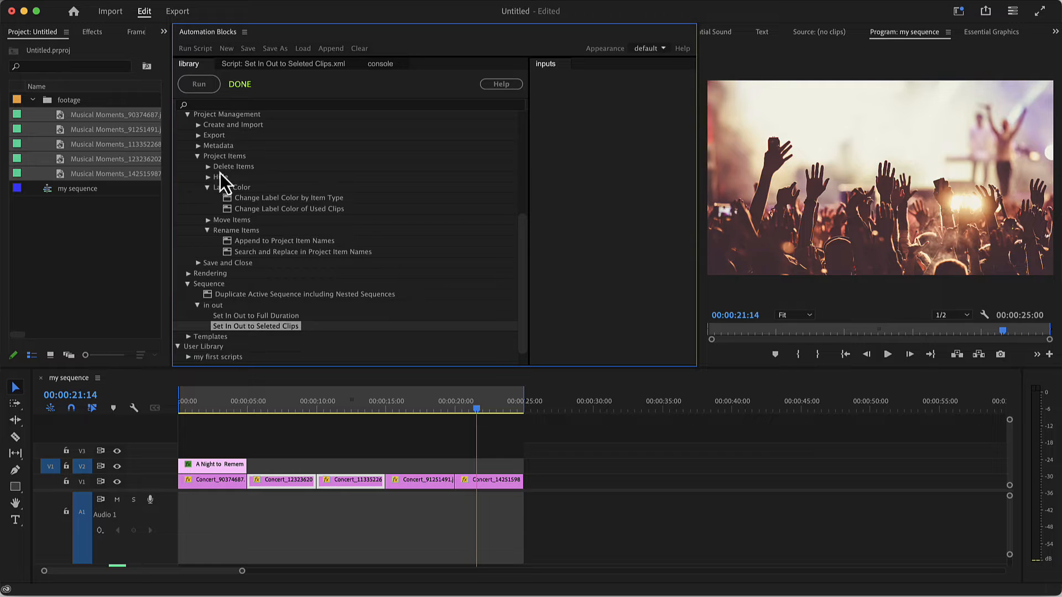
{"action": "left_click", "coordinate": [199, 90]}
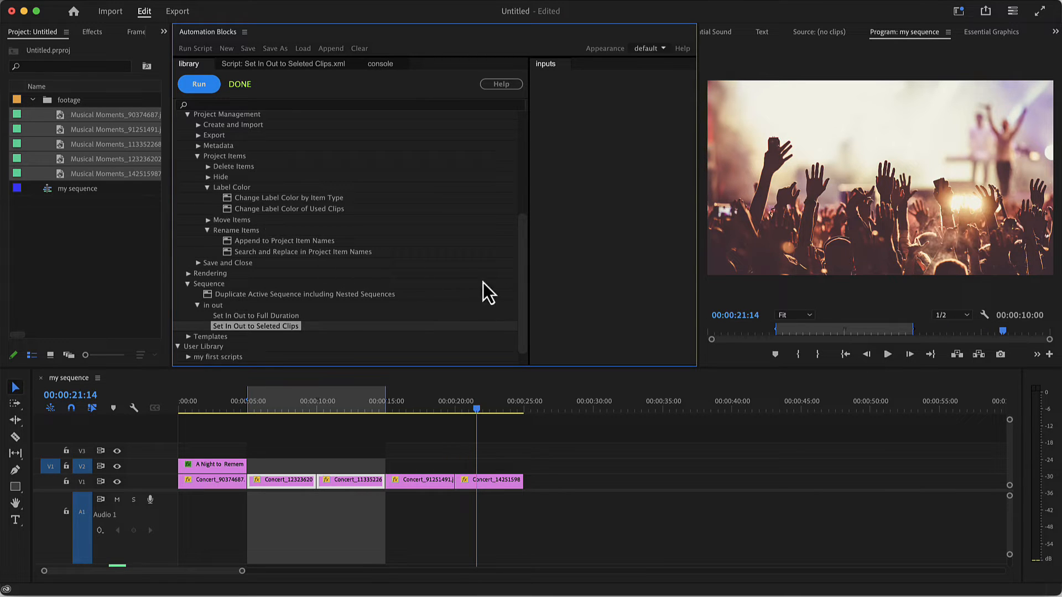
Open the community page linked at the end of the script library and read its Join the Community section
{"action": "left_click_drag", "start_coordinate": [522, 278], "coordinate": [521, 308]}
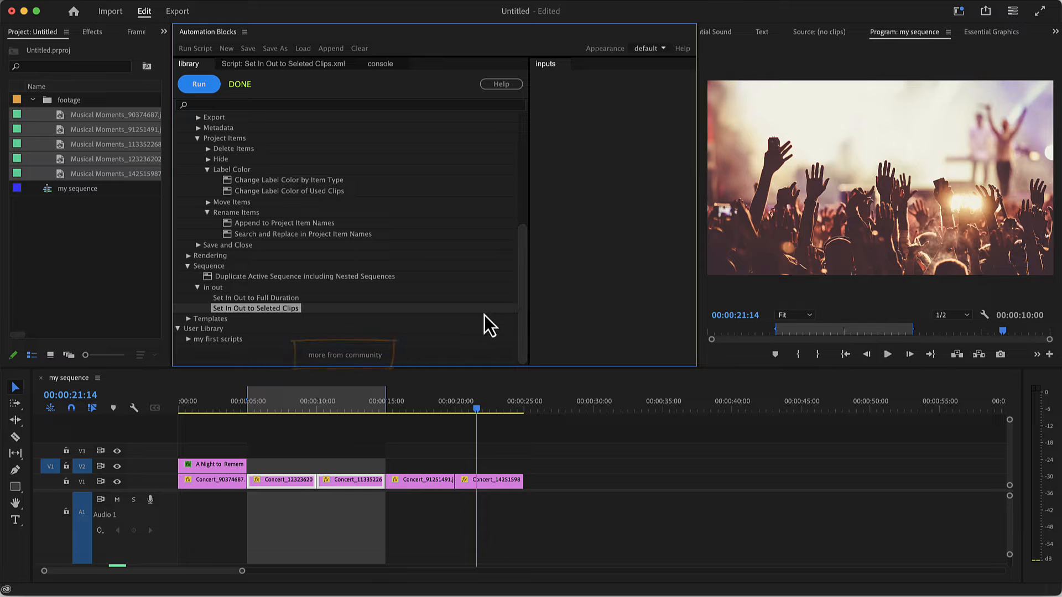
{"action": "left_click", "coordinate": [337, 356]}
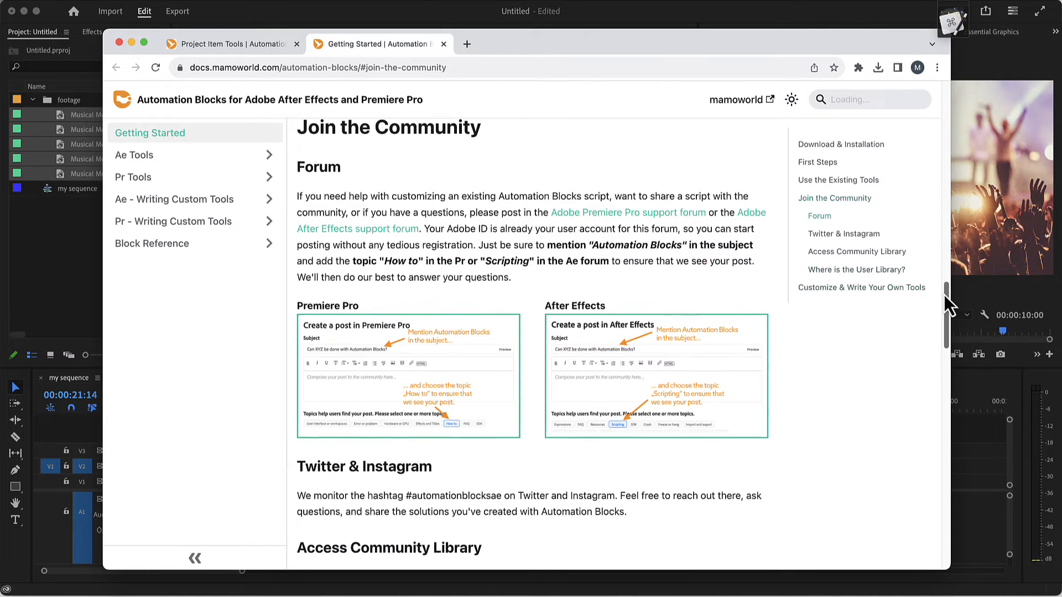
{"action": "left_click_drag", "start_coordinate": [942, 293], "coordinate": [935, 324]}
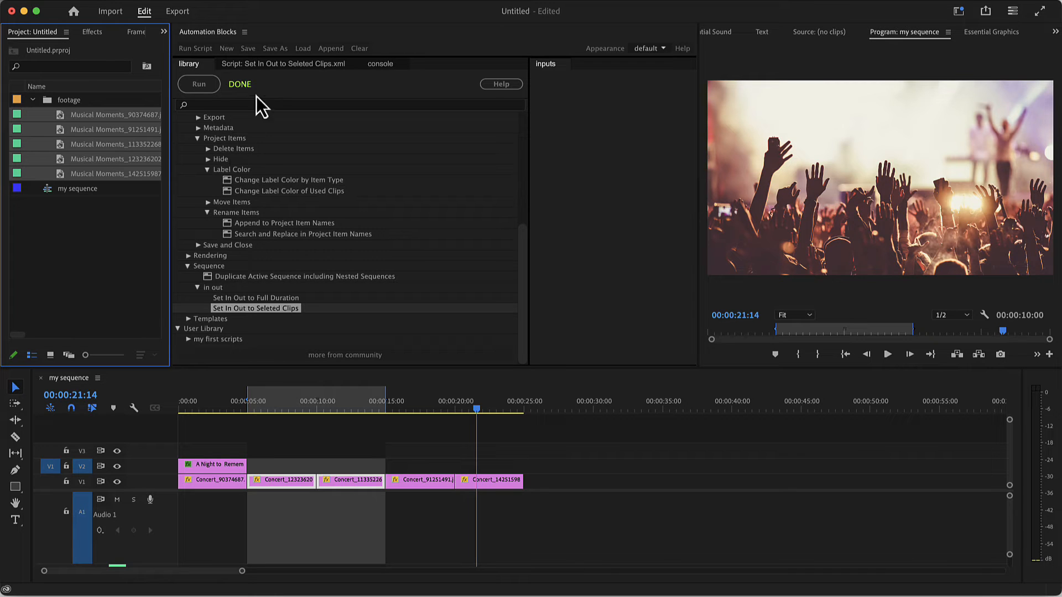
Show the blocks of the in/out script for selected clips and enlarge the script editor so the blocks fit
{"action": "left_click", "coordinate": [273, 68]}
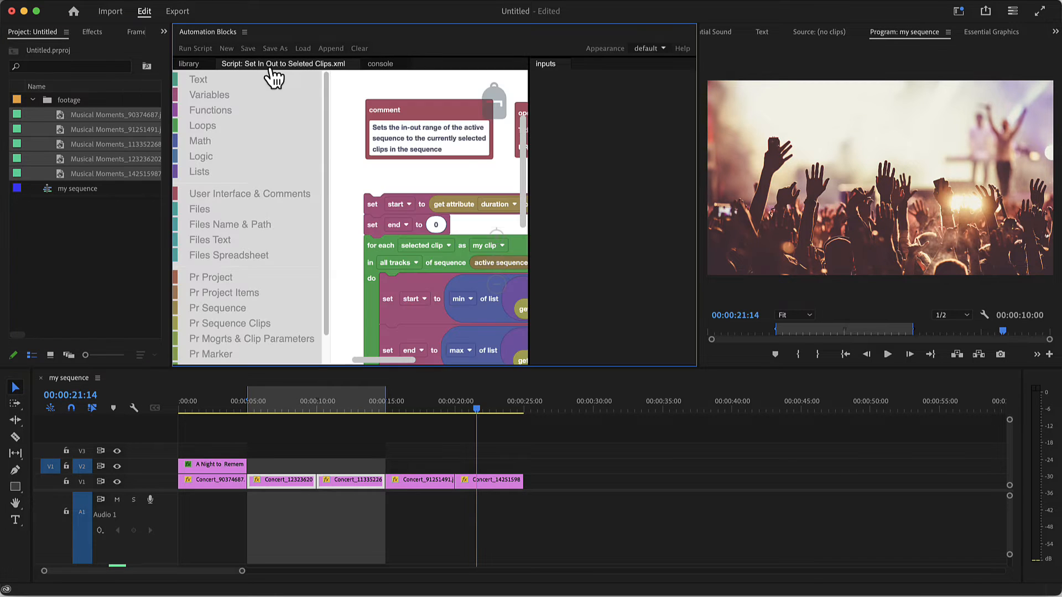
{"action": "left_click_drag", "start_coordinate": [697, 189], "coordinate": [870, 190]}
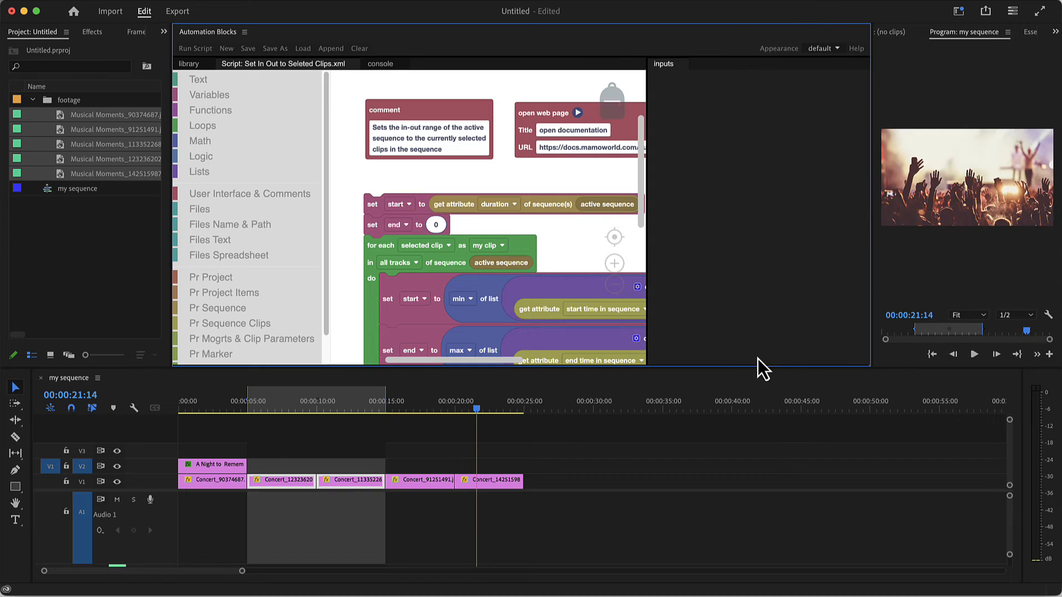
{"action": "left_click_drag", "start_coordinate": [758, 367], "coordinate": [760, 470]}
{"action": "left_click_drag", "start_coordinate": [647, 323], "coordinate": [796, 336]}
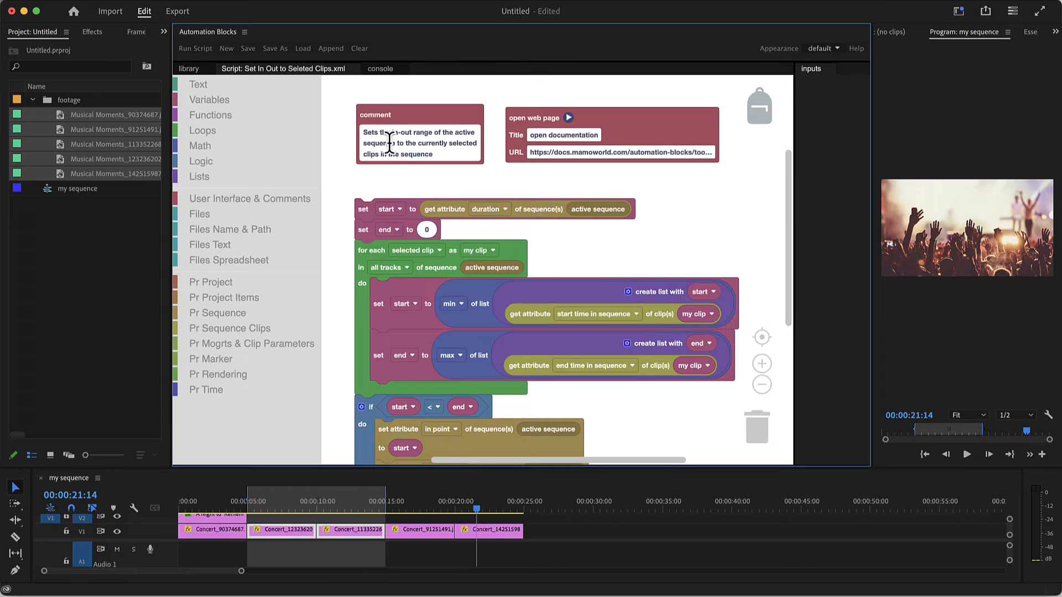
Create a new script and add a new sequence from preset file block using the Digital SLR/1080p/DSLR 1080p25 preset
{"action": "left_click", "coordinate": [230, 49]}
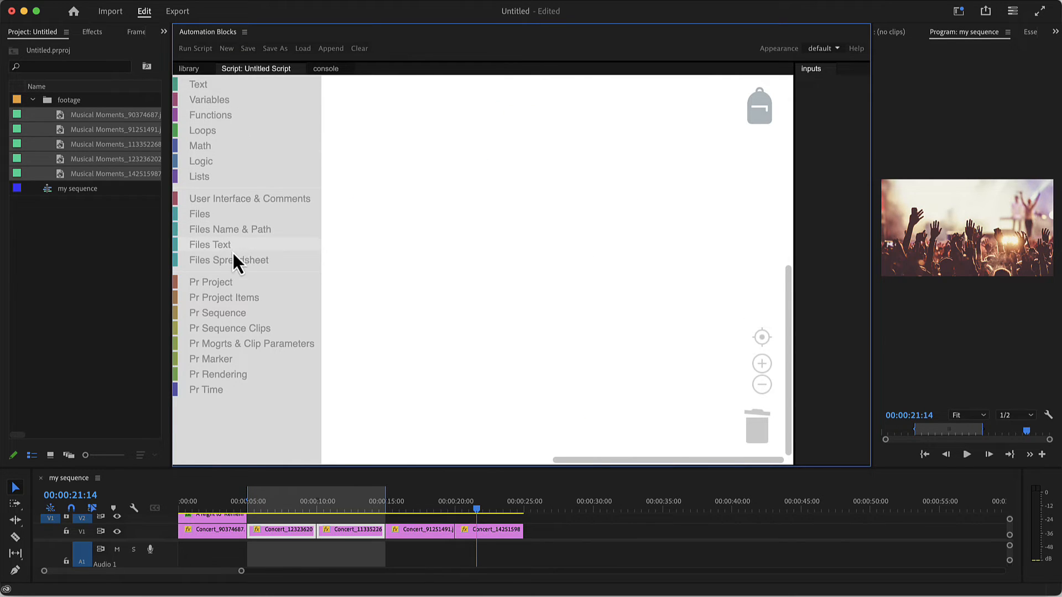
{"action": "left_click", "coordinate": [236, 314]}
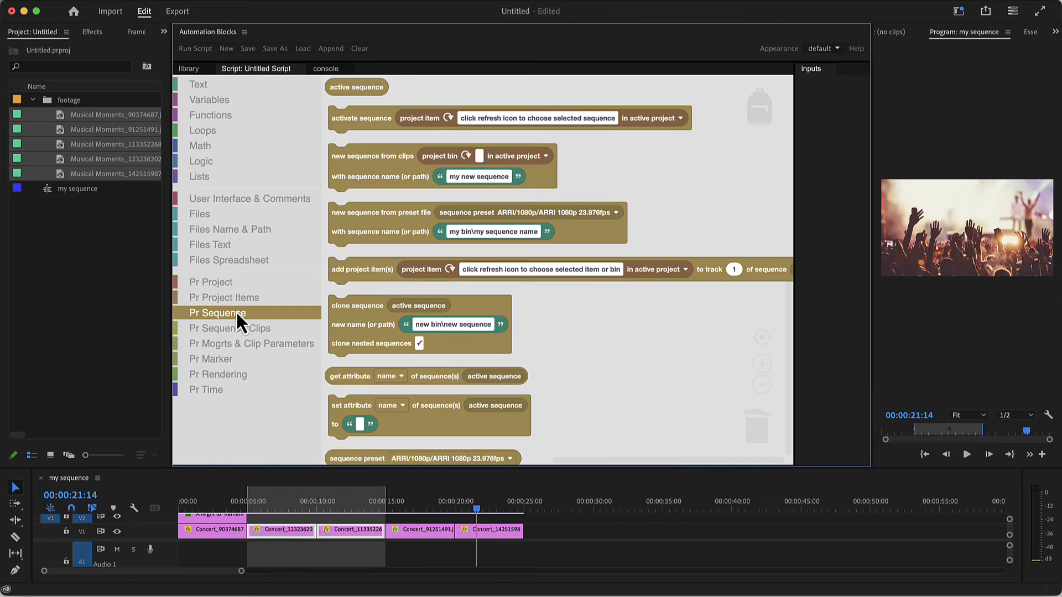
{"action": "left_click_drag", "start_coordinate": [338, 237], "coordinate": [382, 225]}
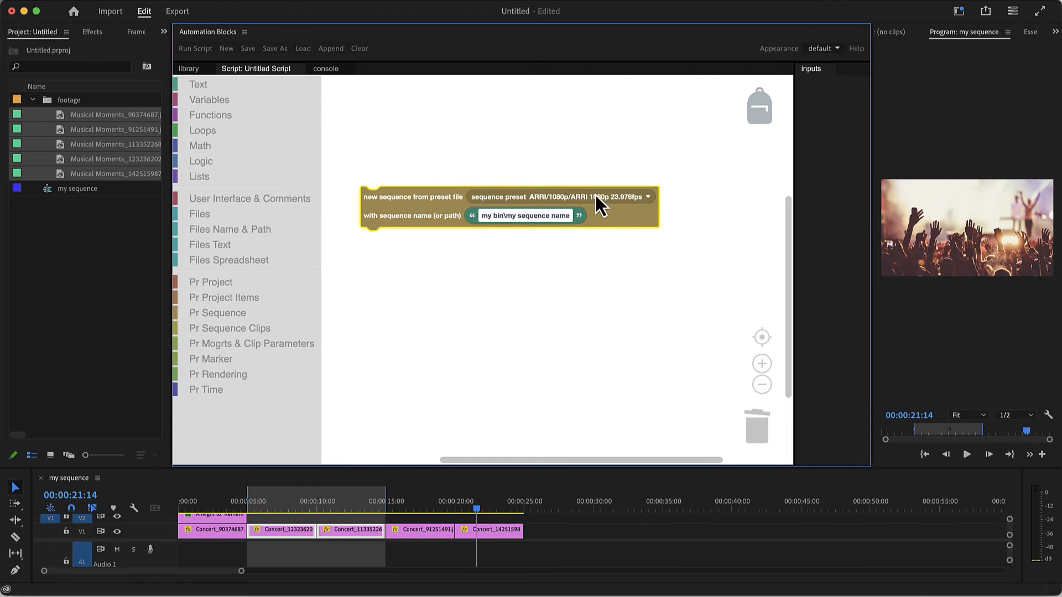
{"action": "left_click", "coordinate": [648, 198]}
{"action": "scroll", "coordinate": [589, 332], "scroll_direction": "down", "scroll_amount": 15}
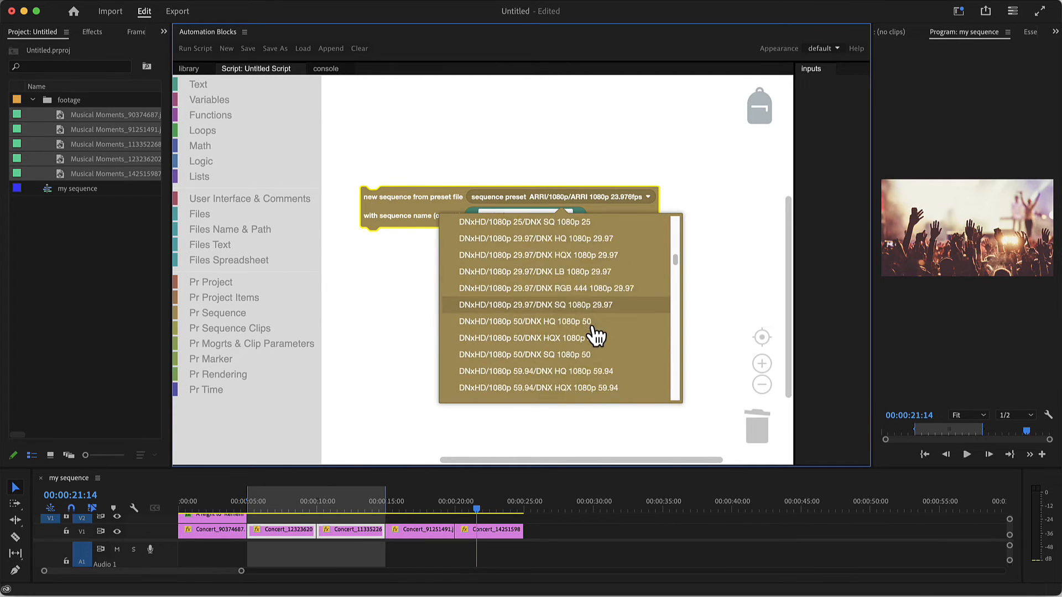
{"action": "scroll", "coordinate": [586, 332], "scroll_direction": "down", "scroll_amount": 5}
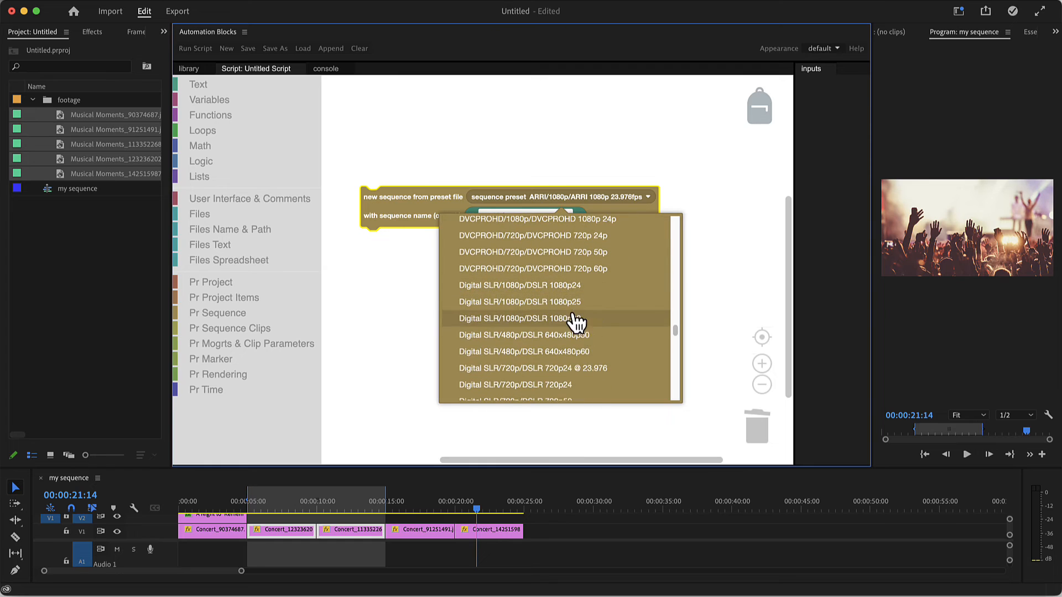
{"action": "left_click", "coordinate": [561, 306]}
Set the sequence name path in the new sequence block to edits\sequence 1
{"action": "left_click", "coordinate": [518, 216]}
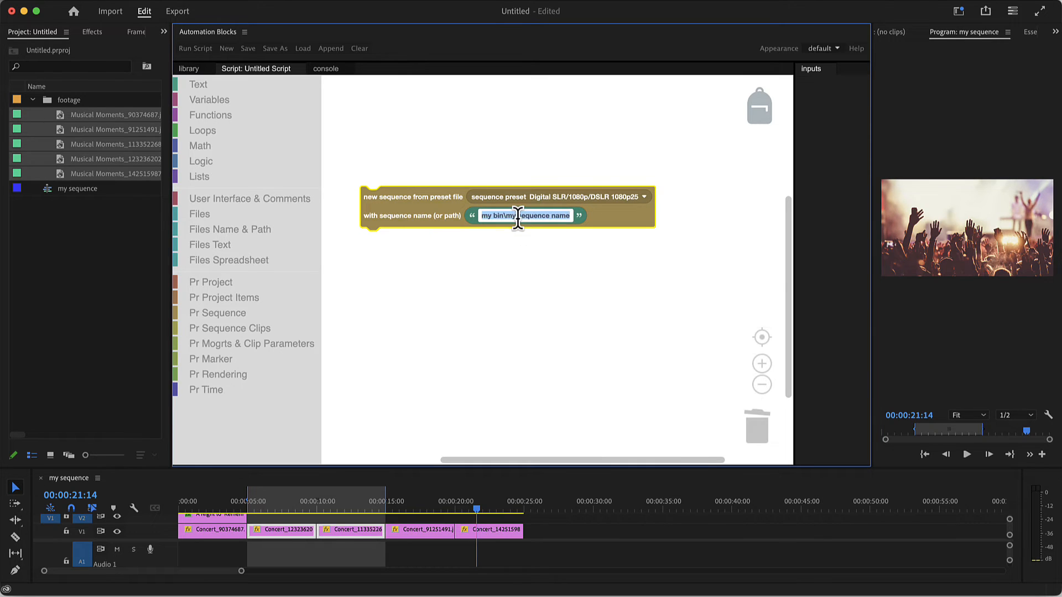
{"action": "type", "text": "ed"}
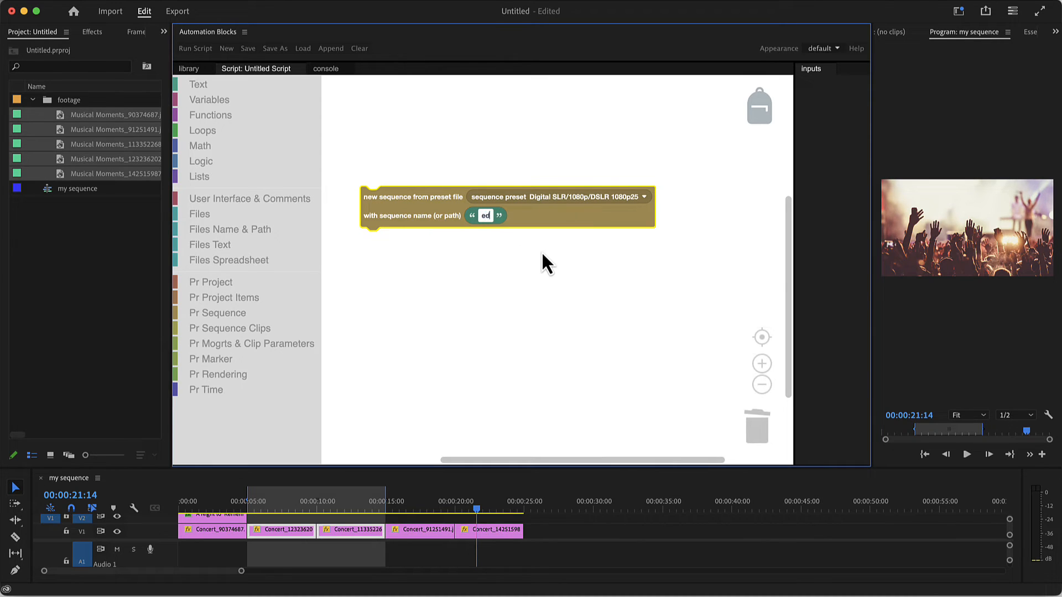
{"action": "type", "text": "its\\sequence 1"}
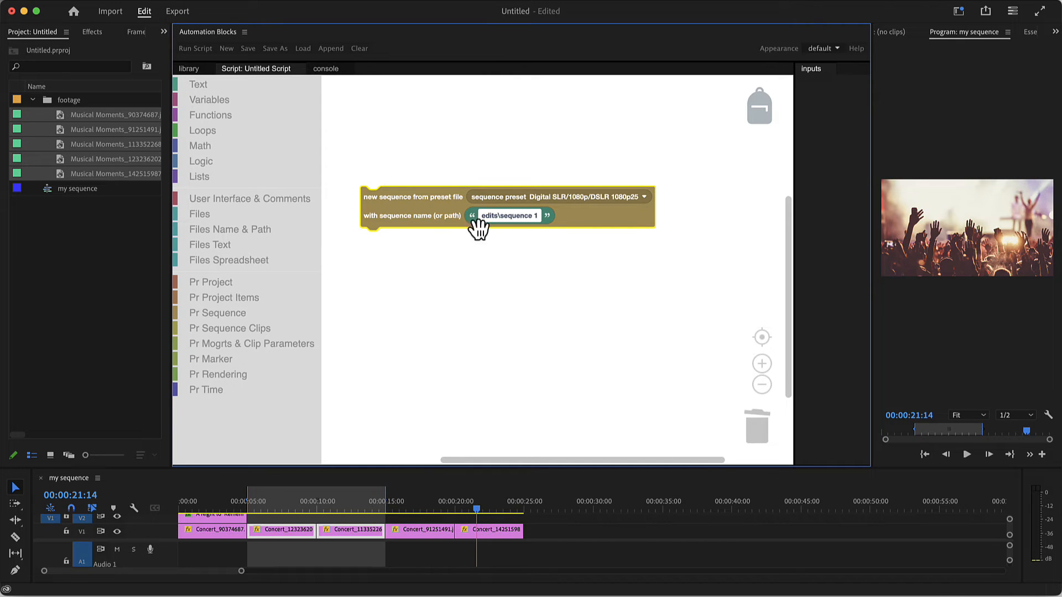
Test-run the script, inspect the contents of the edits bin, and delete that bin from the project
{"action": "left_click", "coordinate": [203, 52]}
{"action": "left_click", "coordinate": [32, 102]}
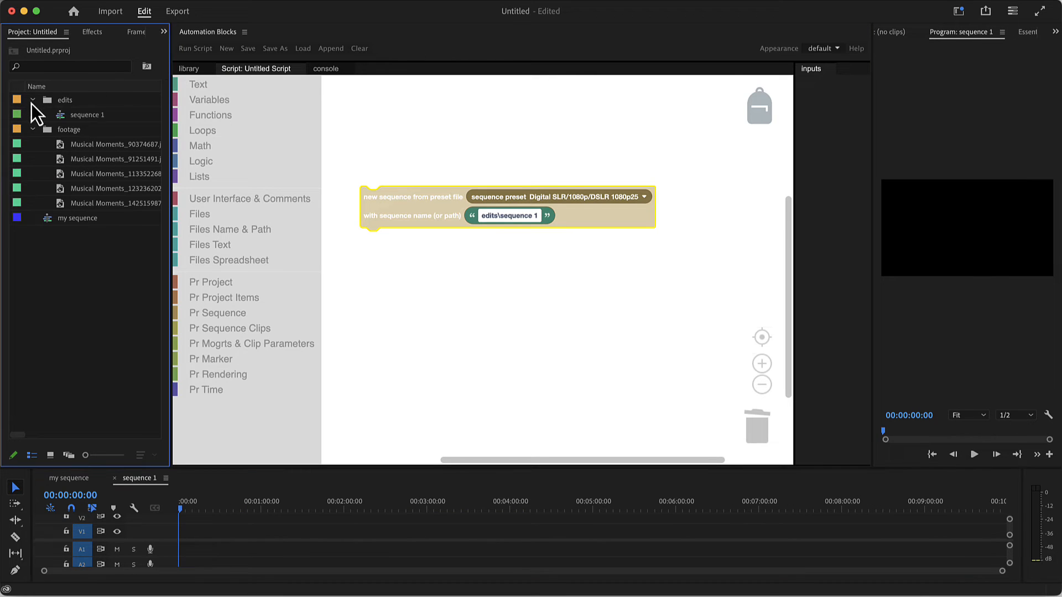
{"action": "left_click", "coordinate": [69, 101]}
{"action": "key", "text": "Delete"}
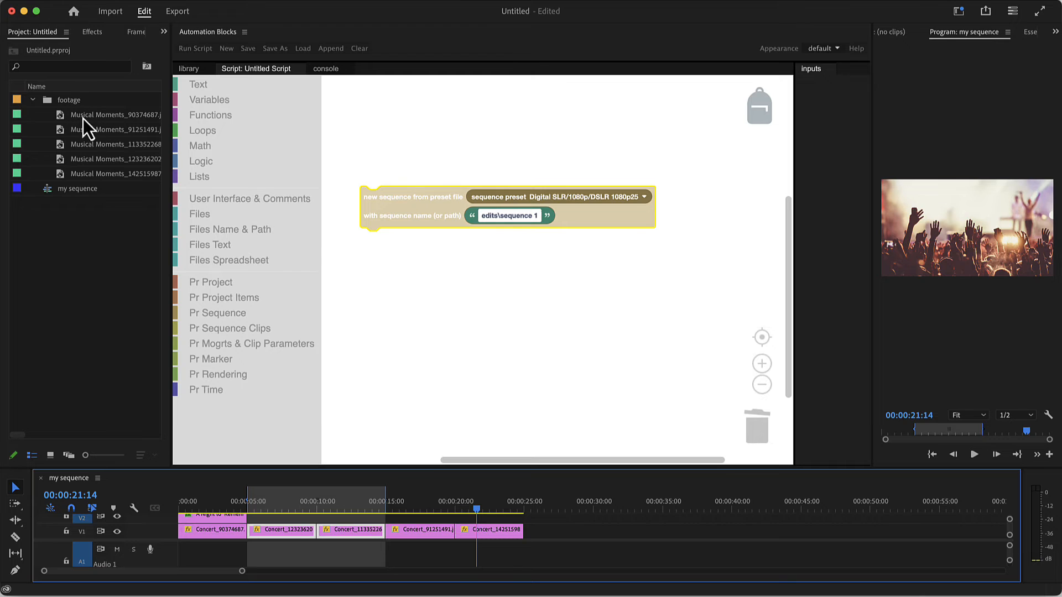
Attach an add project items block below the new sequence block, set its project item to the footage bin, and run the script
{"action": "left_click", "coordinate": [216, 313]}
{"action": "left_click_drag", "start_coordinate": [342, 282], "coordinate": [372, 257]}
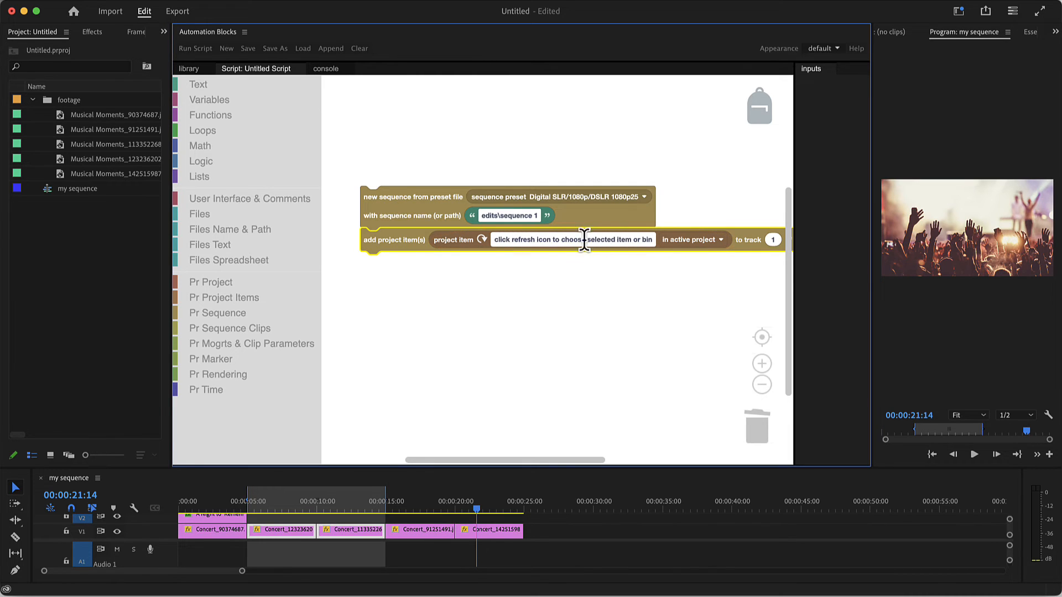
{"action": "left_click", "coordinate": [73, 104]}
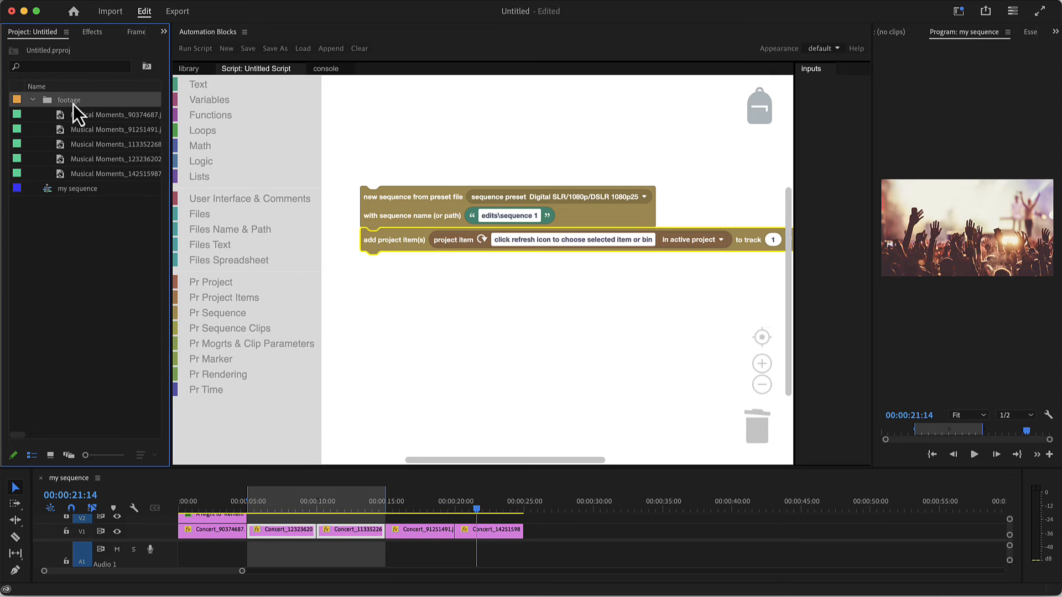
{"action": "left_click", "coordinate": [482, 240]}
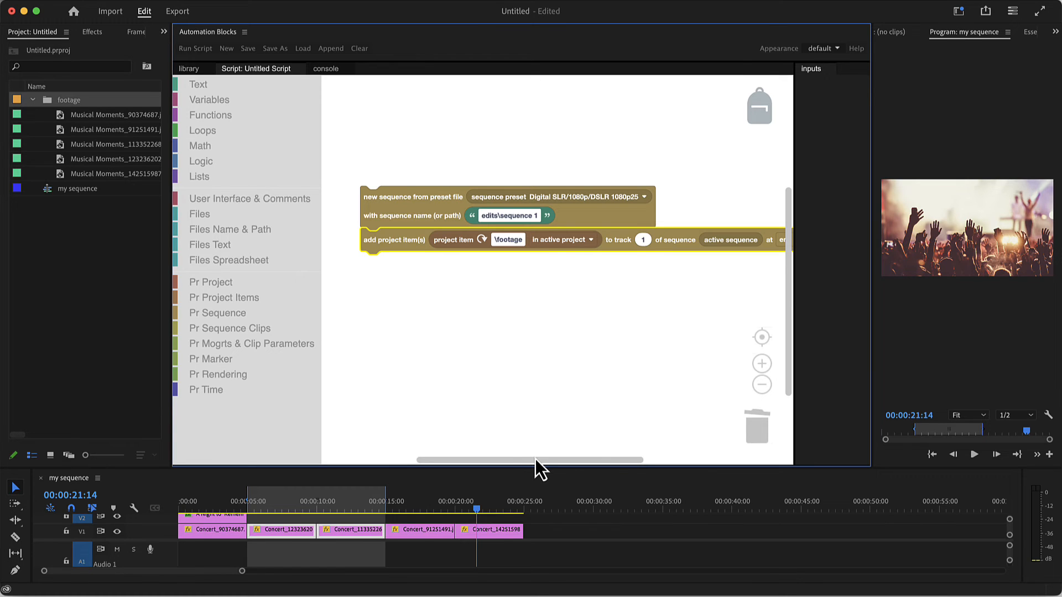
{"action": "left_click_drag", "start_coordinate": [533, 461], "coordinate": [583, 460]}
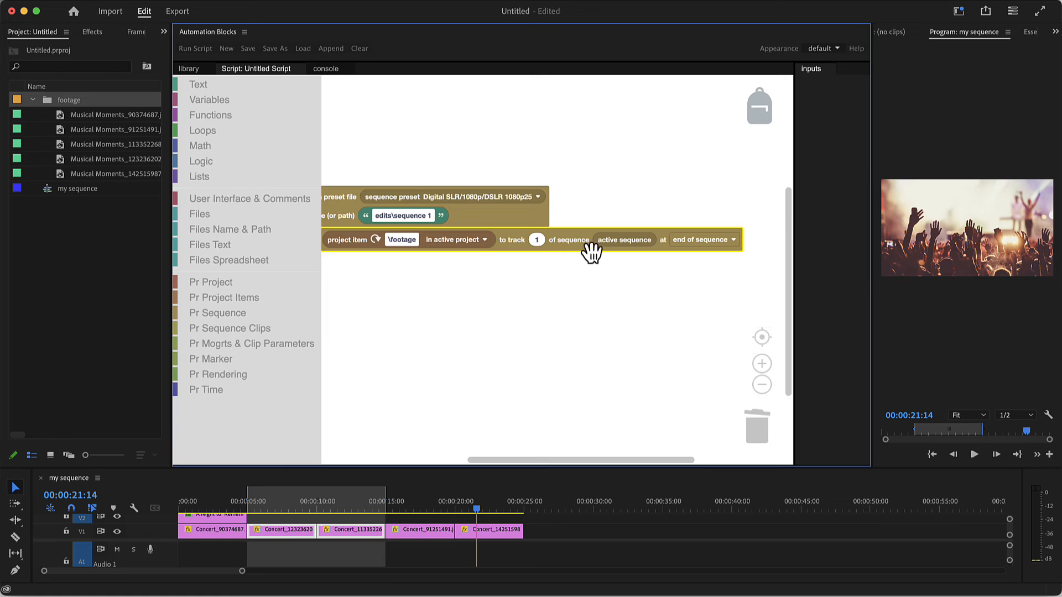
{"action": "left_click_drag", "start_coordinate": [593, 461], "coordinate": [545, 460]}
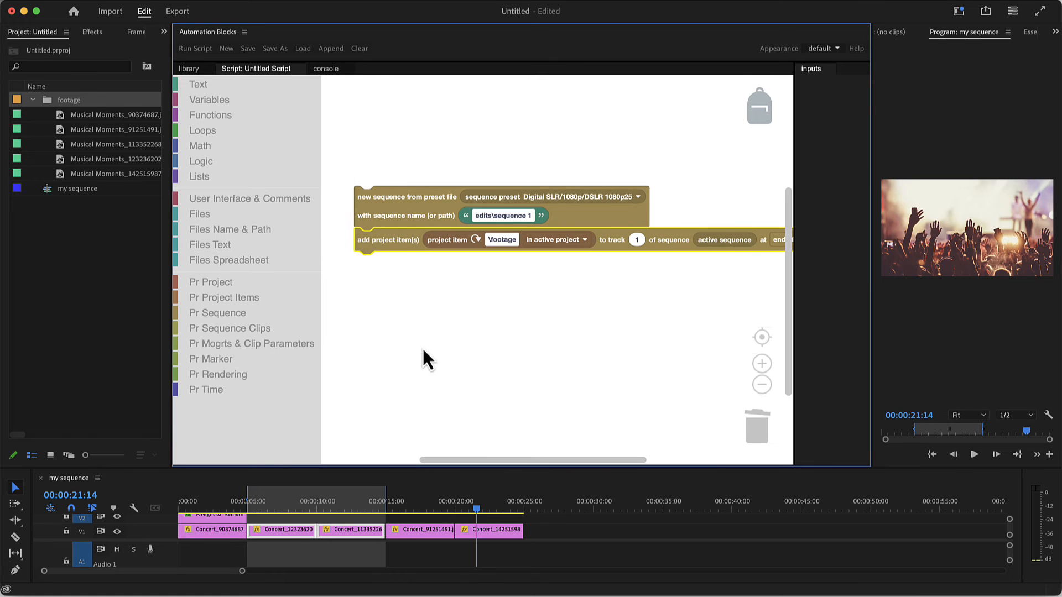
{"action": "left_click", "coordinate": [187, 50]}
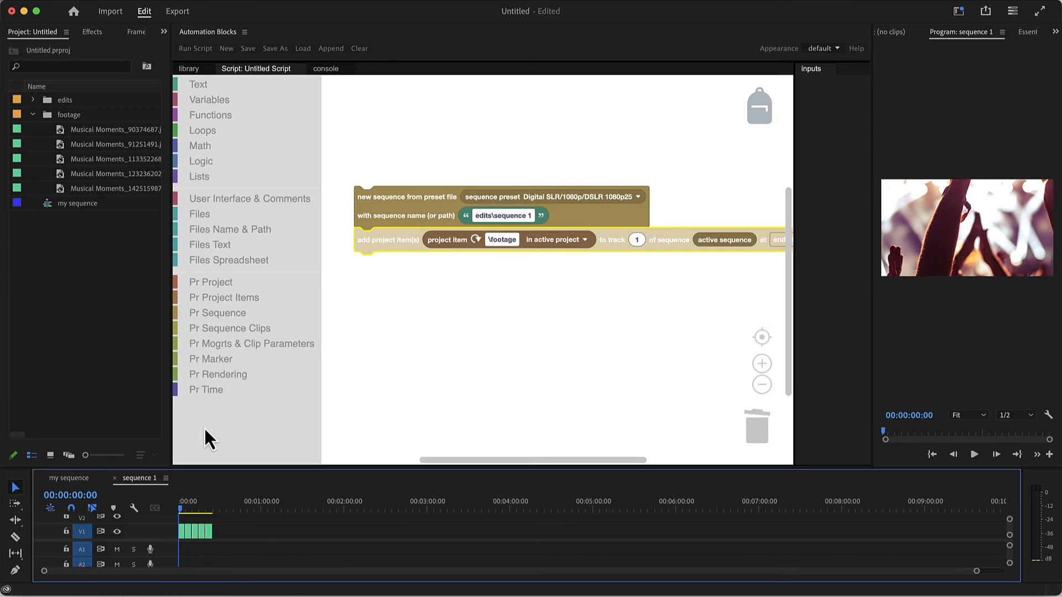
Open the help for the add project items block and expand the documentation on writing custom Premiere Pro tools
{"action": "right_click", "coordinate": [407, 244]}
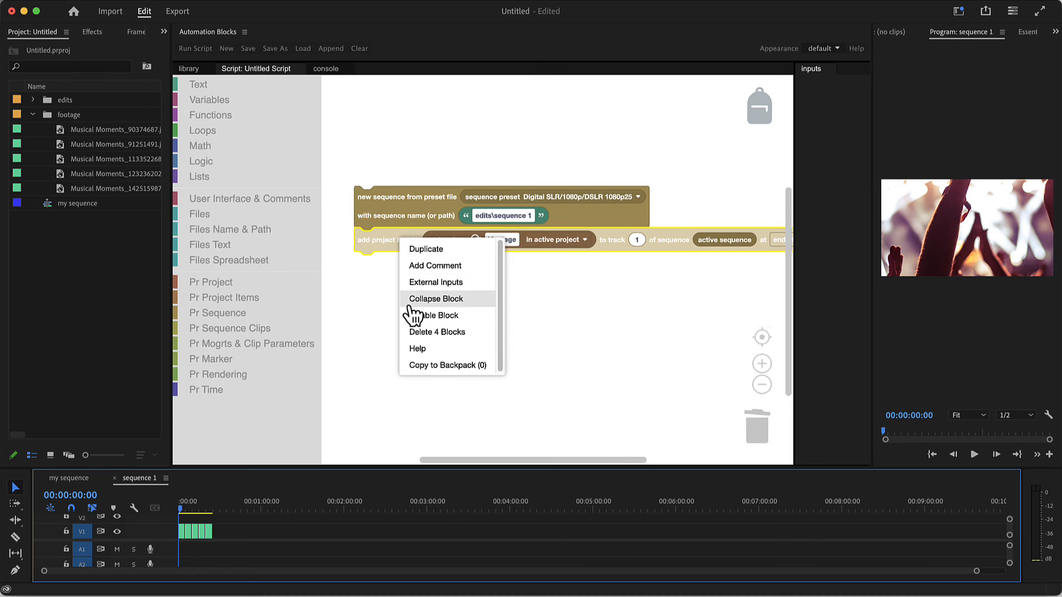
{"action": "left_click", "coordinate": [418, 350]}
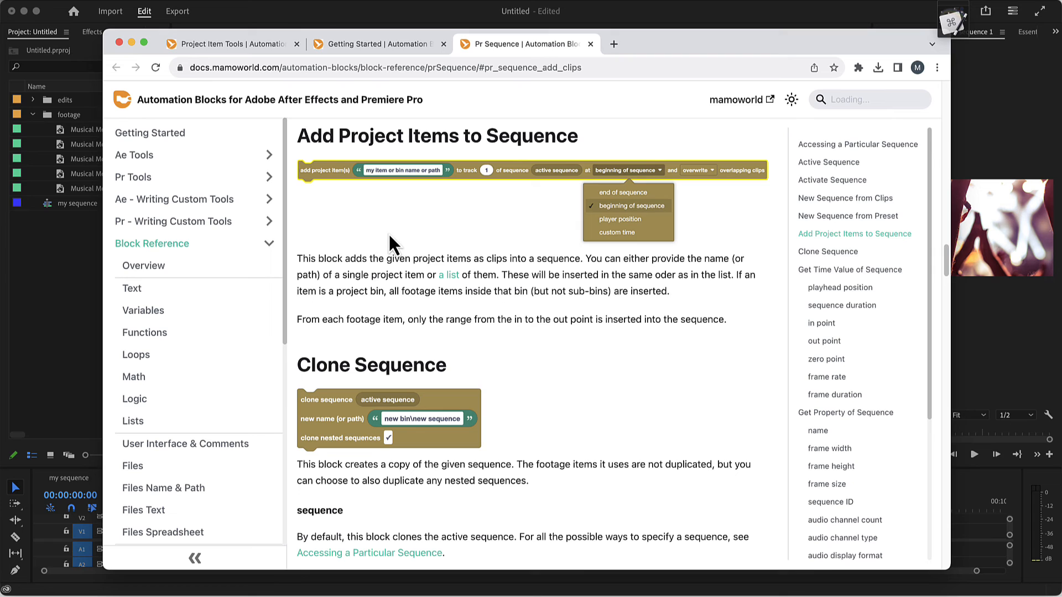
{"action": "left_click", "coordinate": [250, 255]}
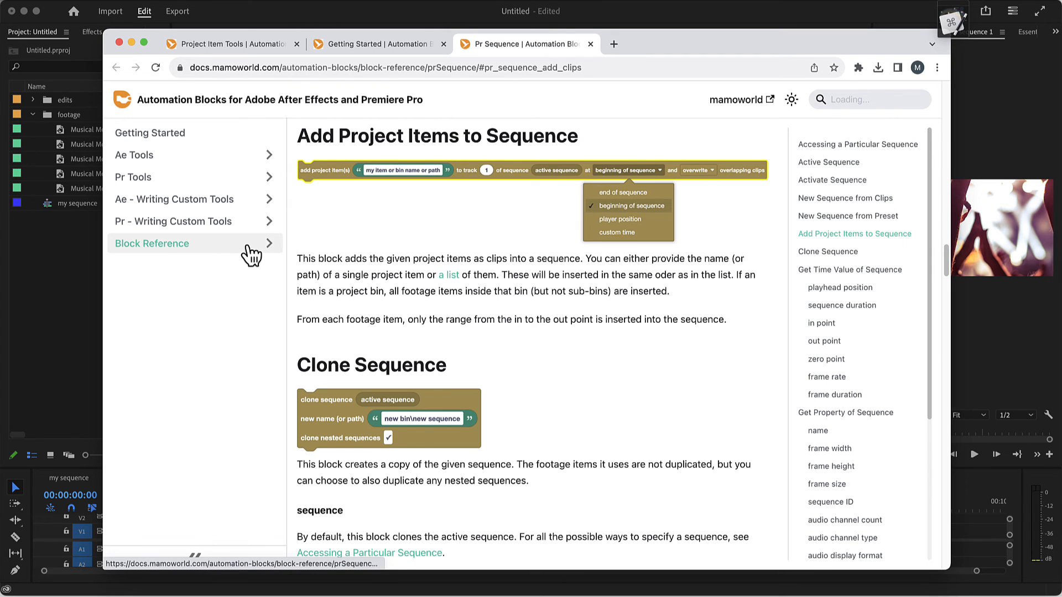
{"action": "left_click", "coordinate": [164, 231]}
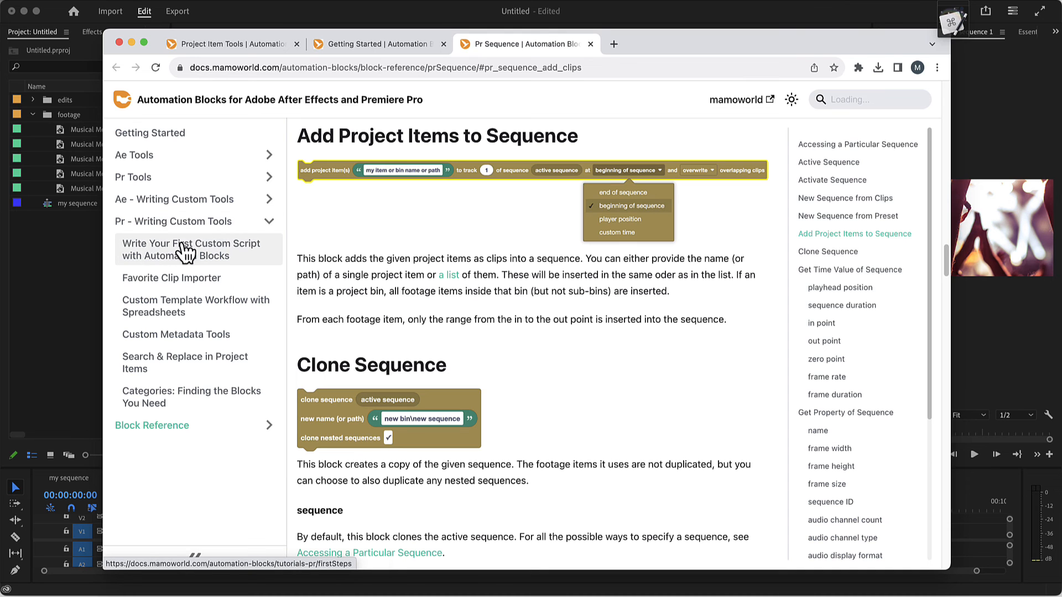